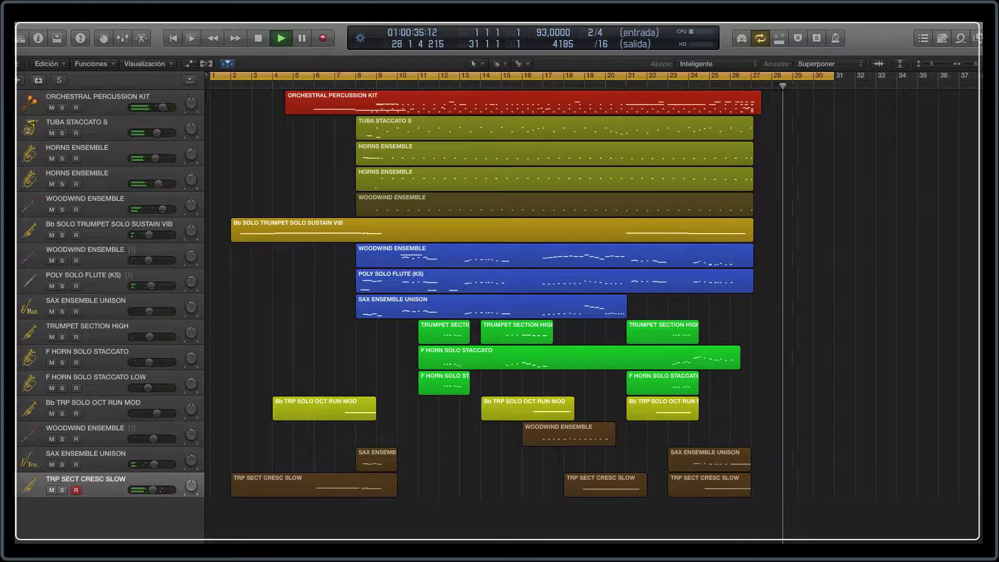
# End the tuba staccato recording on PISTA 2, open its region in the piano roll and play it back.
pyautogui.press('space')
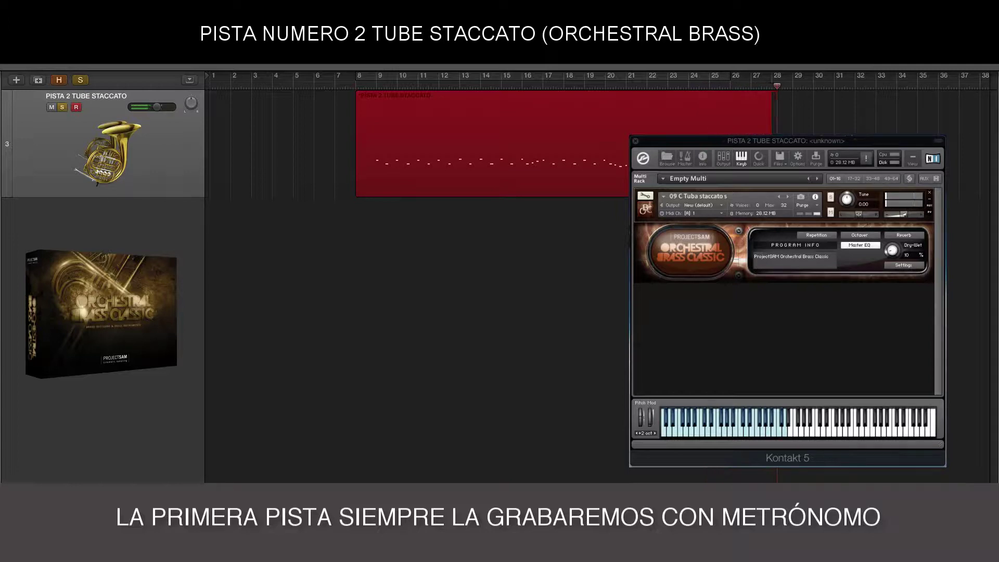
pyautogui.press('space')
pyautogui.doubleClick(655, 125)
pyautogui.press('space')
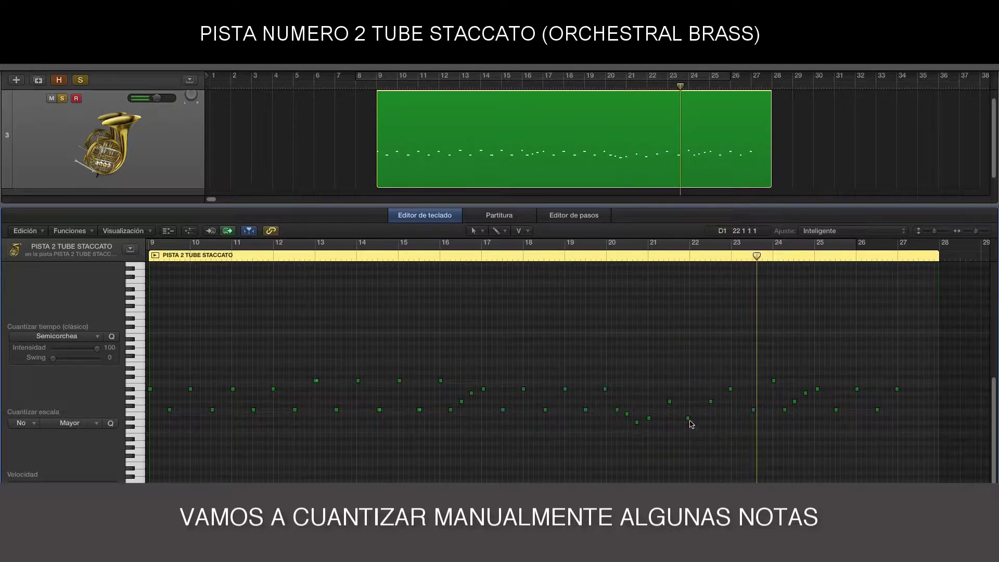
# Manually align the two early tuba notes just before bars 22 and 23 with their bar lines.
pyautogui.press('super+Right')
pyautogui.press('super+Right')
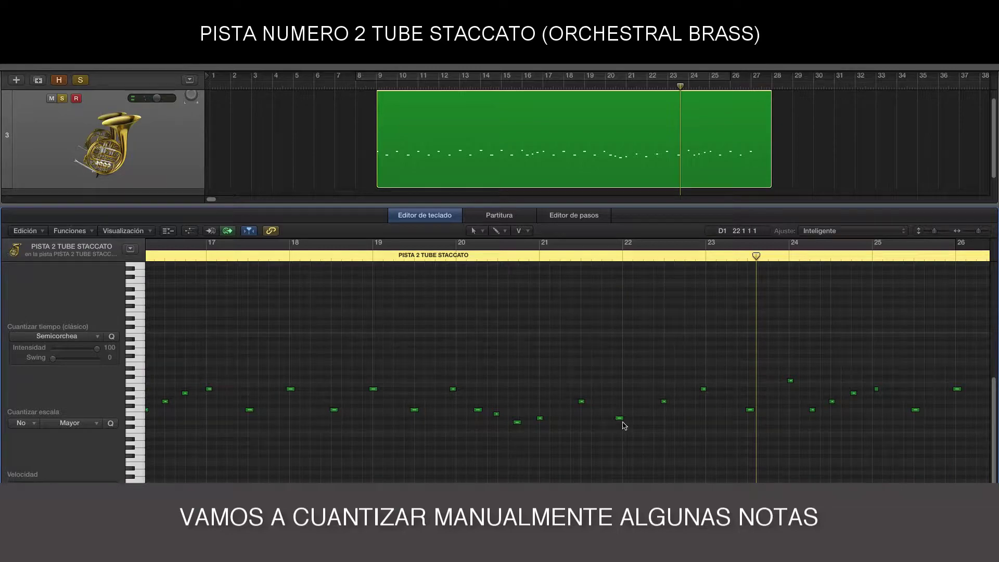
pyautogui.moveTo(620, 423); pyautogui.dragTo(627, 422)
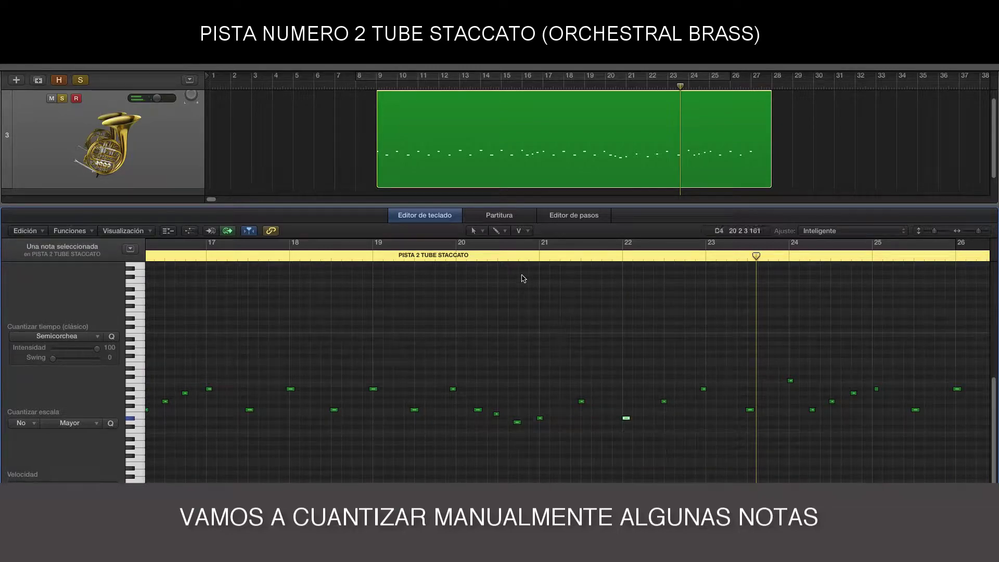
pyautogui.click(524, 256)
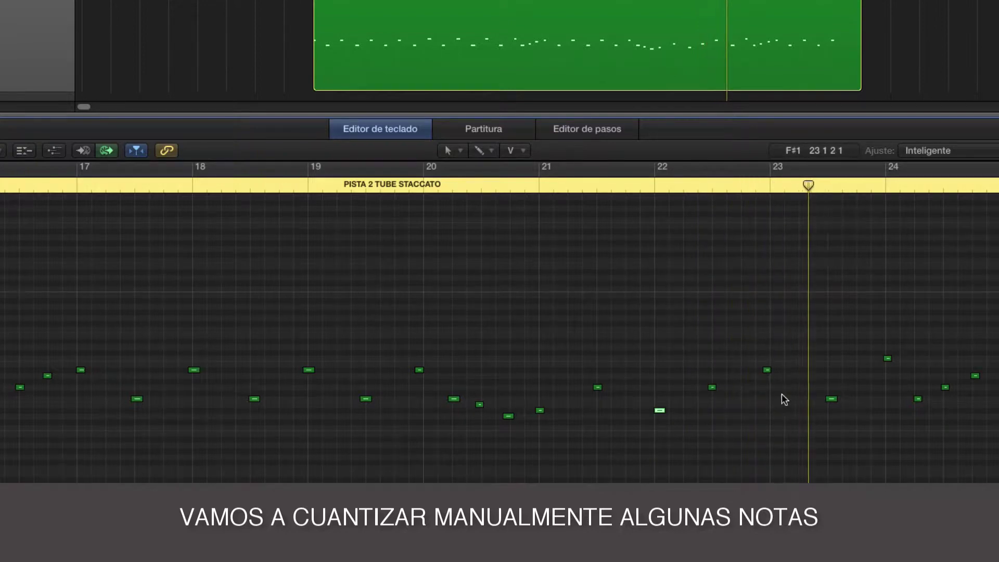
pyautogui.moveTo(767, 371); pyautogui.dragTo(775, 373)
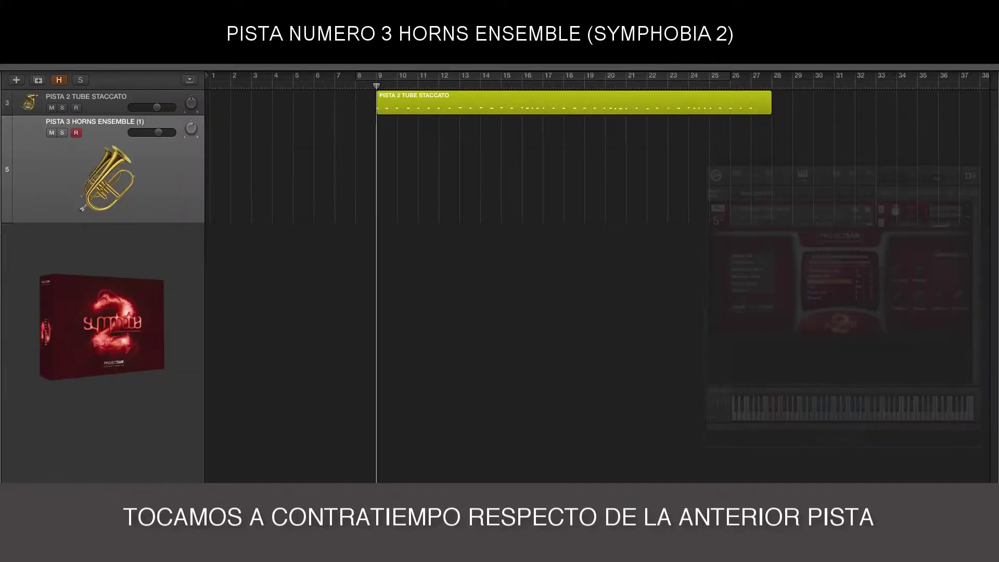
# Record the first horns ensemble part on PISTA 3 from bar 9 and quantize its notes to Semicorchea.
pyautogui.press('r')
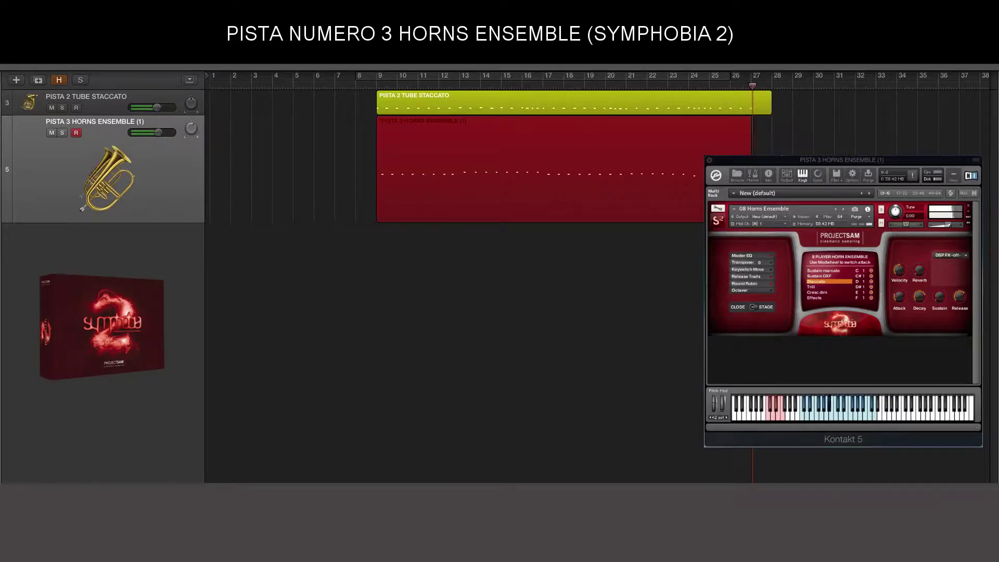
pyautogui.press('space')
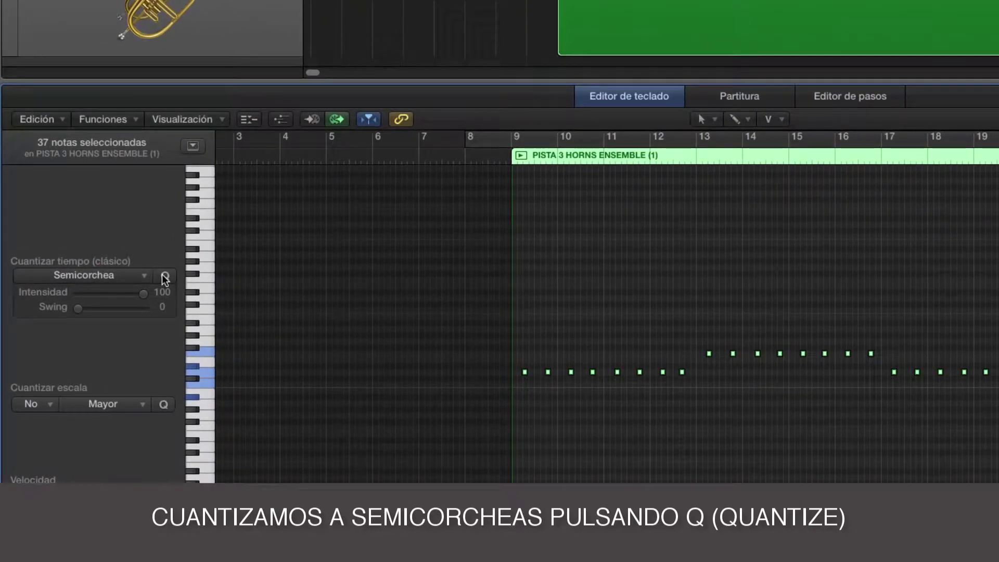
pyautogui.click(163, 275)
# Correct the timing of the PISTA 3 horn note before bar 13 by moving it slightly later.
pyautogui.doubleClick(488, 158)
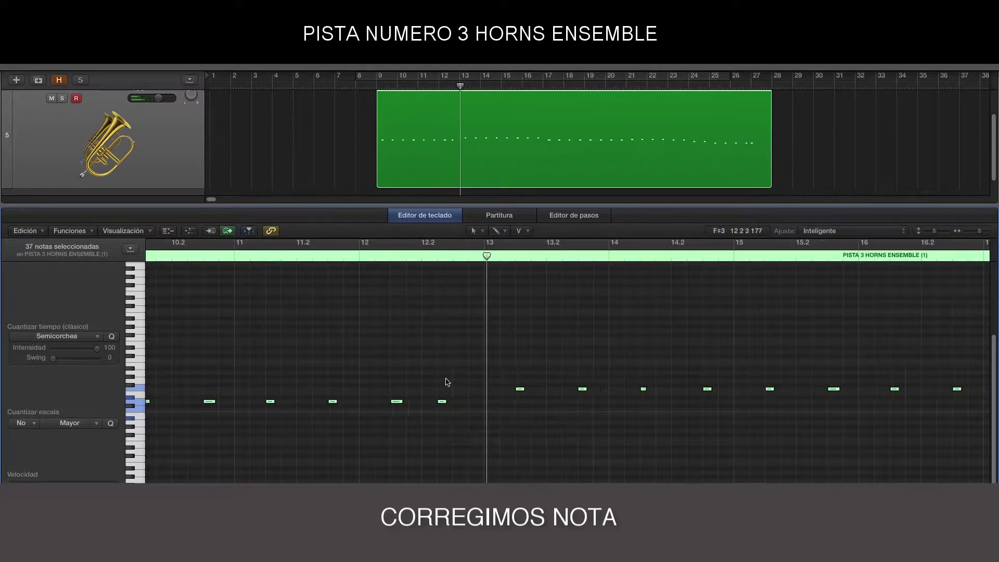
pyautogui.click(446, 380)
pyautogui.moveTo(445, 404); pyautogui.dragTo(461, 404)
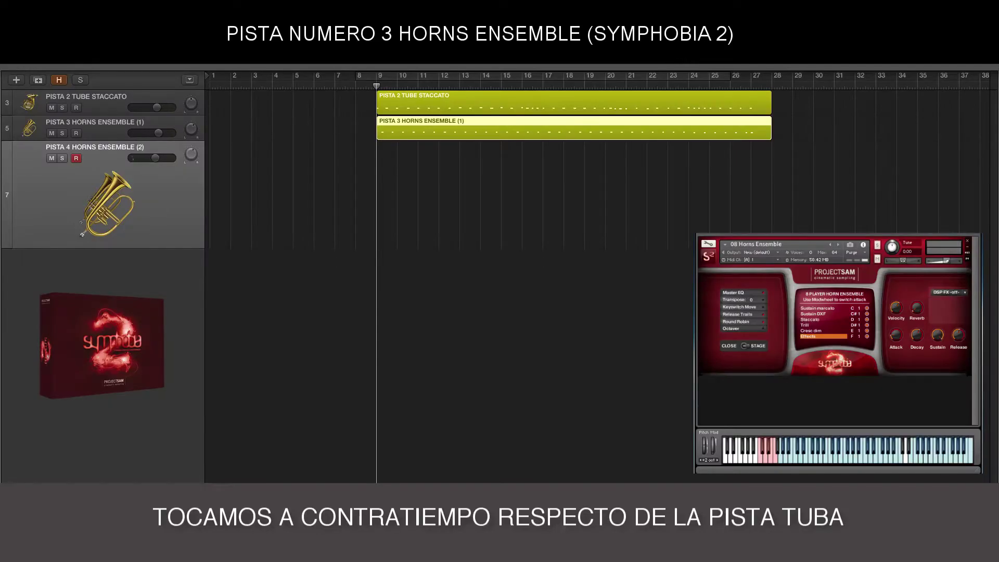
# Record the second horns ensemble part on PISTA 4, starting at bar 9.
pyautogui.press('r')
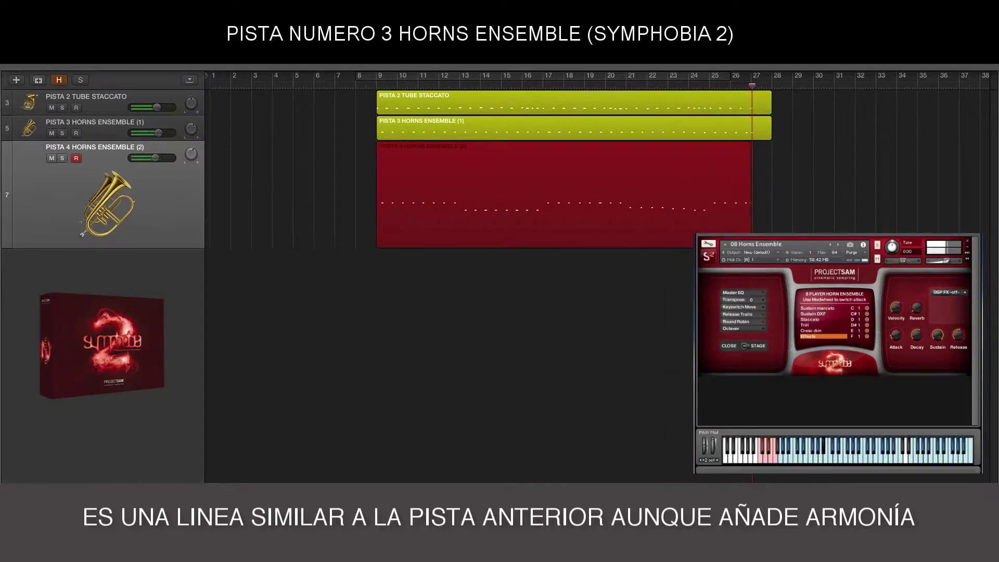
pyautogui.press('space')
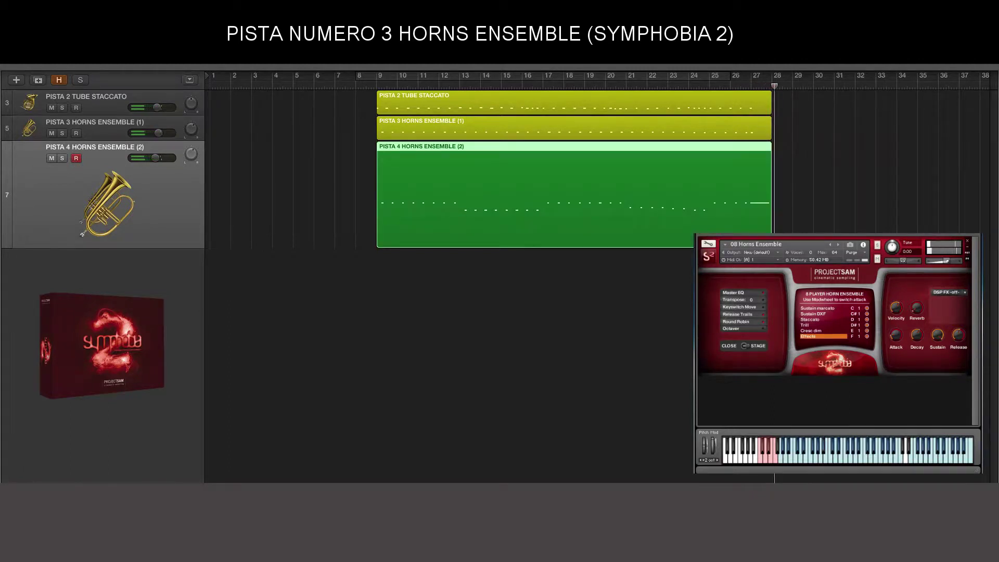
# Quantize all notes of the PISTA 4 horns region to Semicorchea and check them through the whole region.
pyautogui.doubleClick(474, 162)
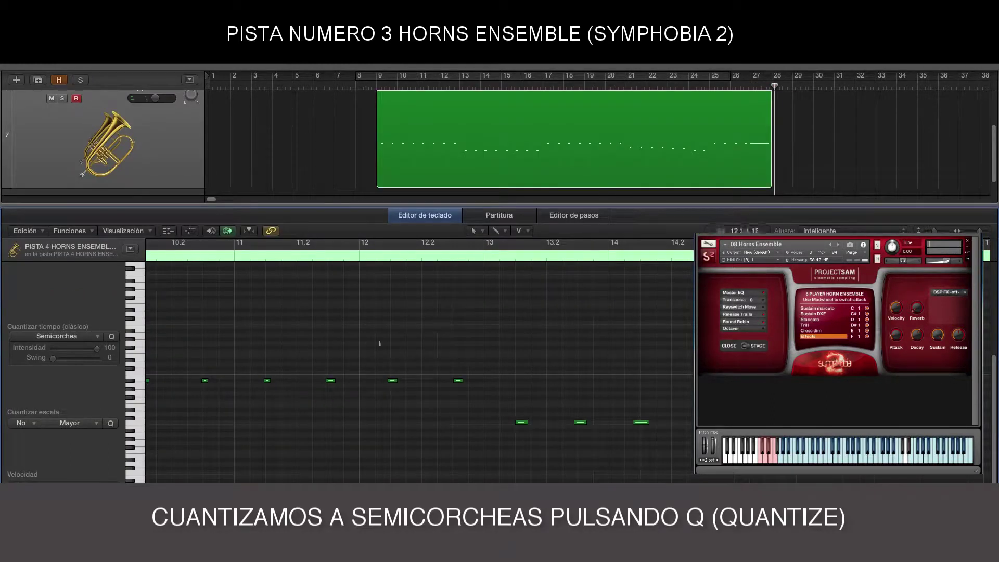
pyautogui.press('super+a')
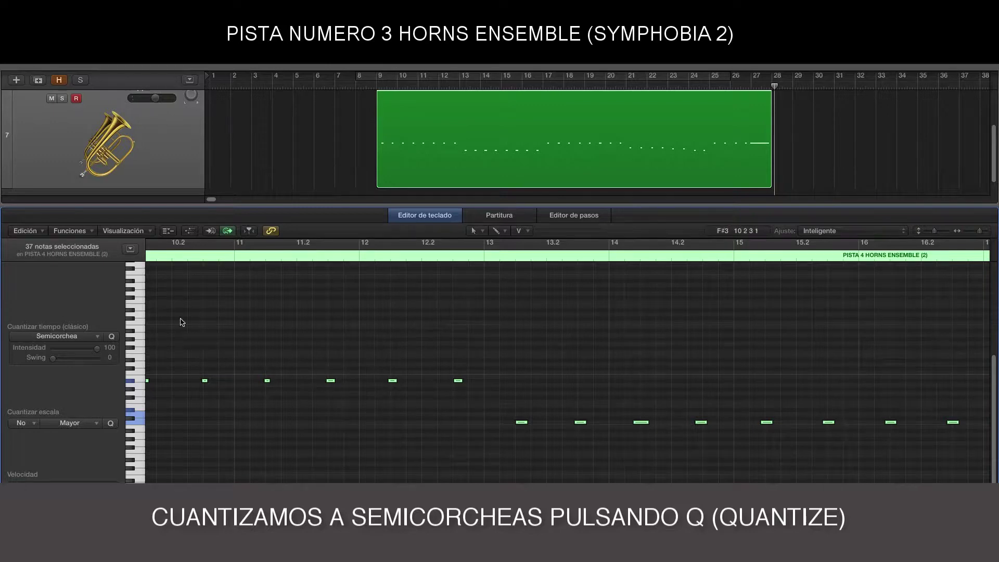
pyautogui.hscroll(-10, 306, 355)
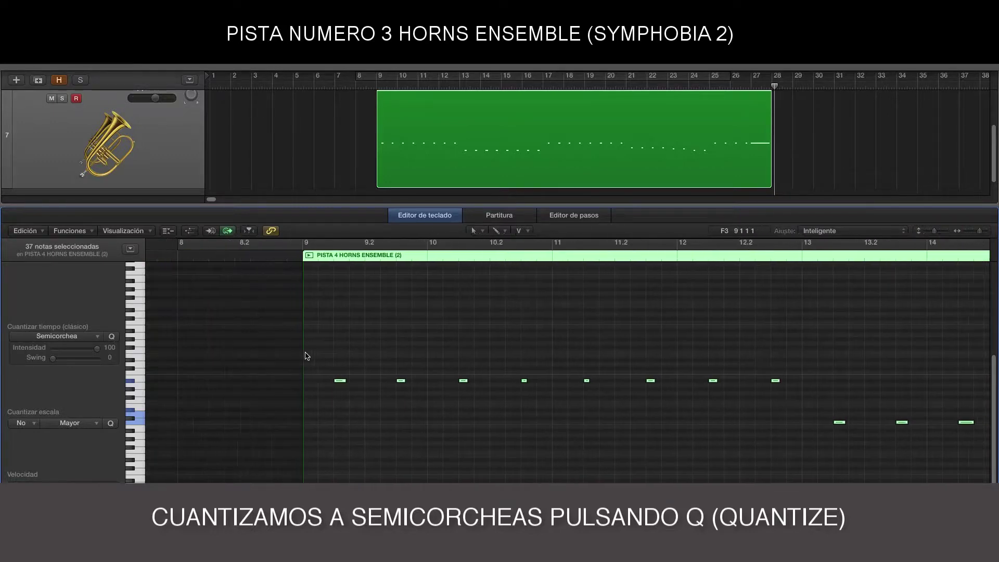
pyautogui.hscroll(8, 307, 355)
pyautogui.hscroll(15, 307, 356)
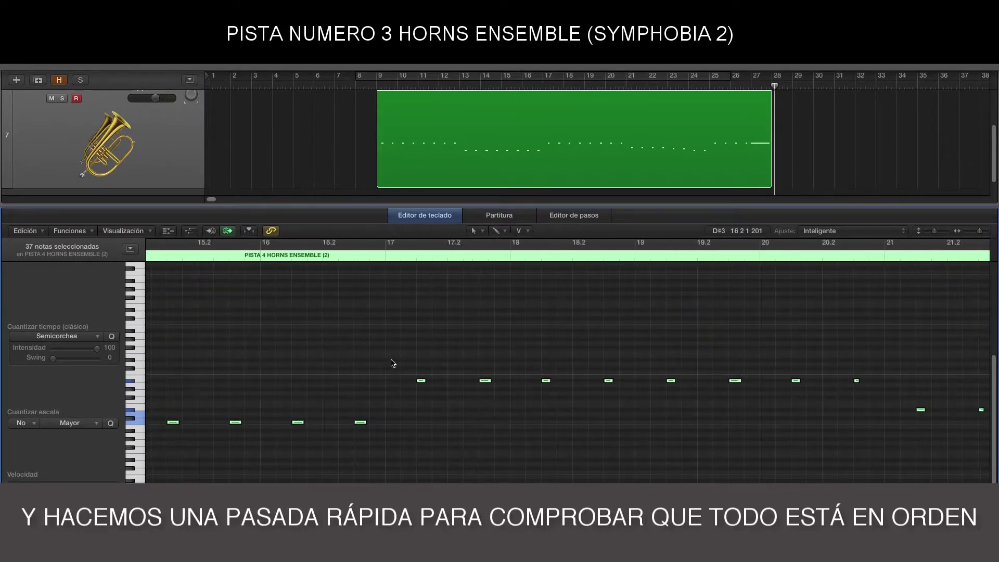
pyautogui.hscroll(5, 392, 363)
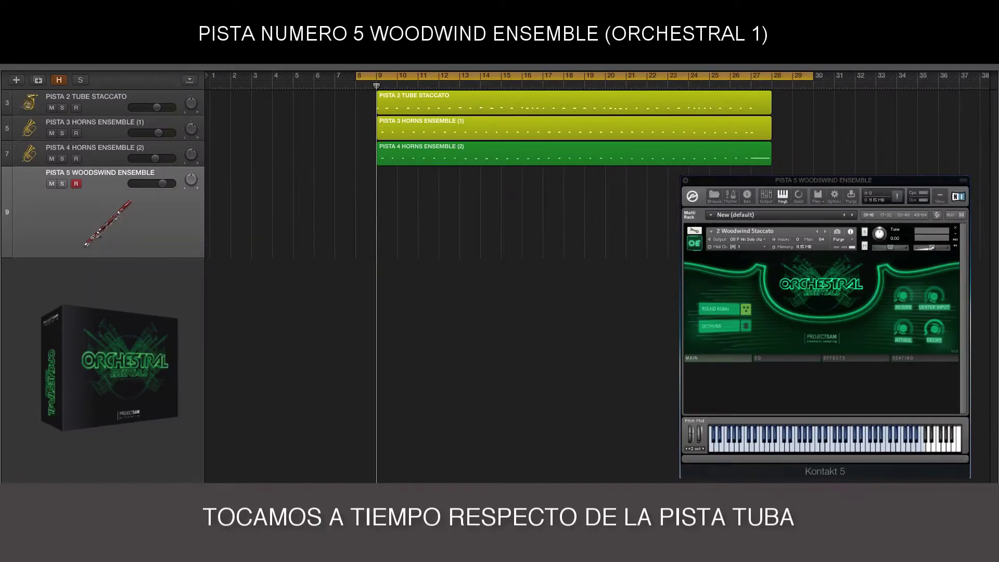
# Record the woodwind ensemble staccato part on PISTA 5, in time with the tuba.
pyautogui.press('r')
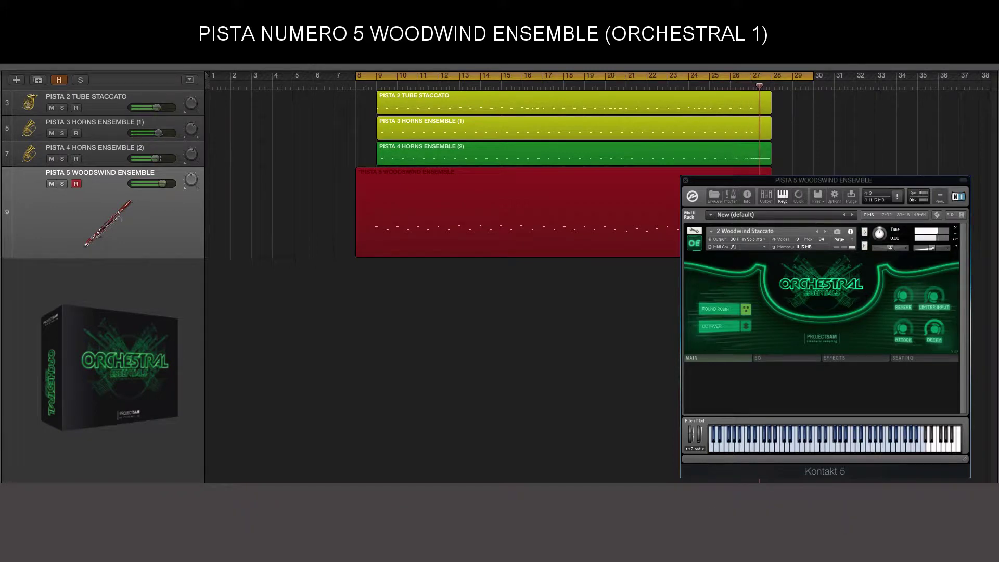
pyautogui.press('space')
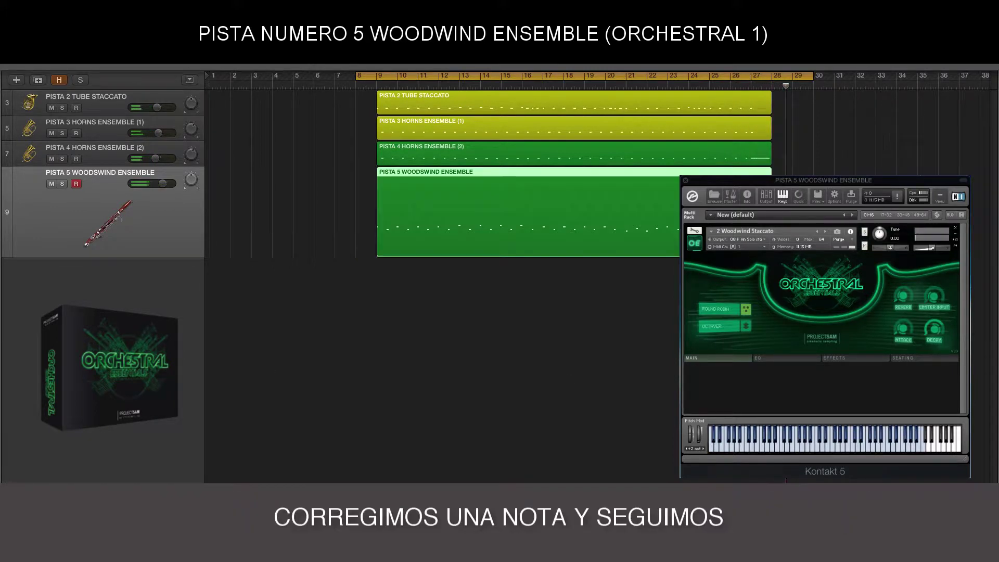
# Shorten the woodwind region's final note at bar 27 to a duration of about 0 0 0 224.
pyautogui.press('p')
pyautogui.press('v')
pyautogui.hscroll(5, 796, 374)
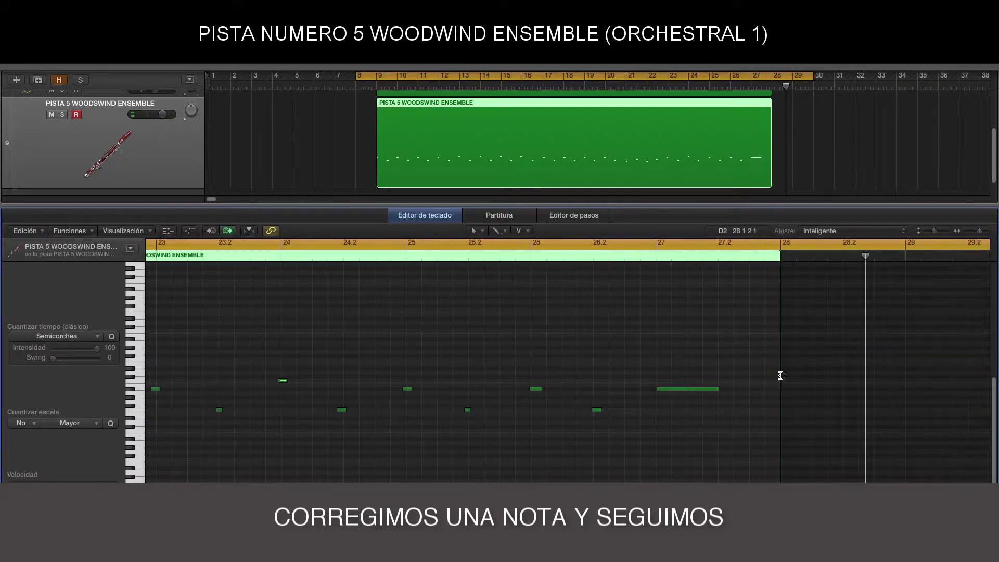
pyautogui.moveTo(715, 389); pyautogui.dragTo(656, 383)
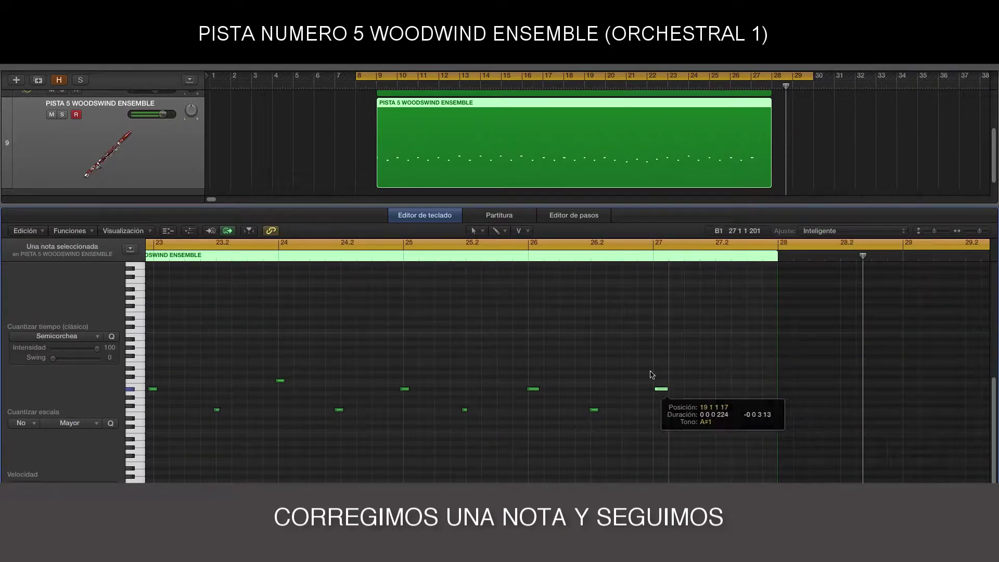
pyautogui.click(518, 267)
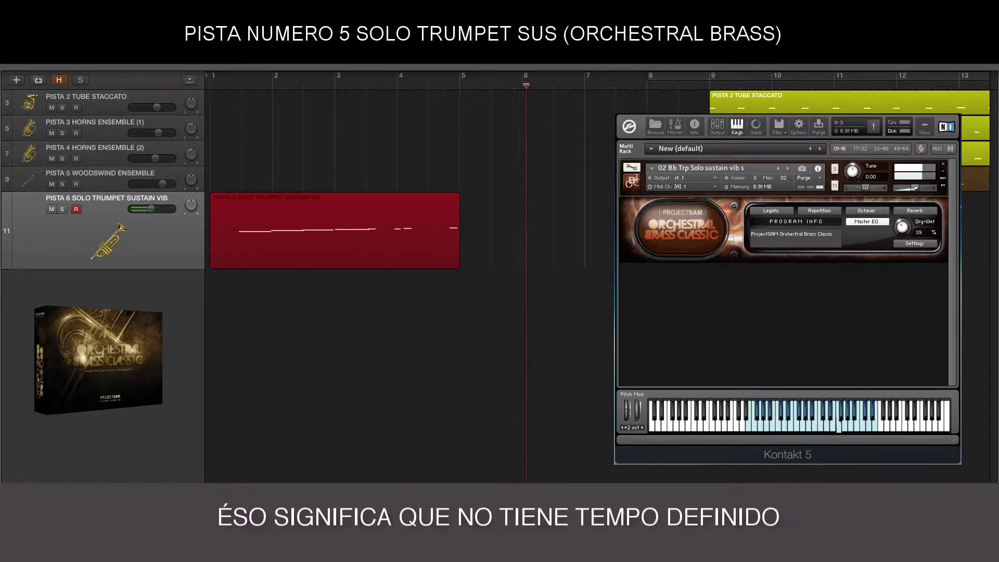
# End the solo trumpet recording on PISTA 6 and move its region one bar later to start at bar 2.
pyautogui.press('space')
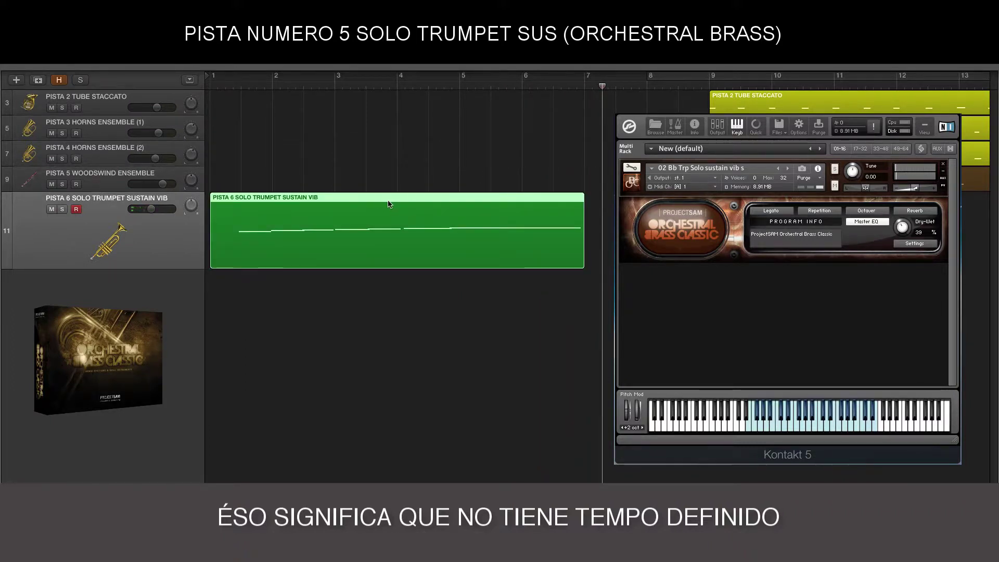
pyautogui.moveTo(388, 204); pyautogui.dragTo(441, 204)
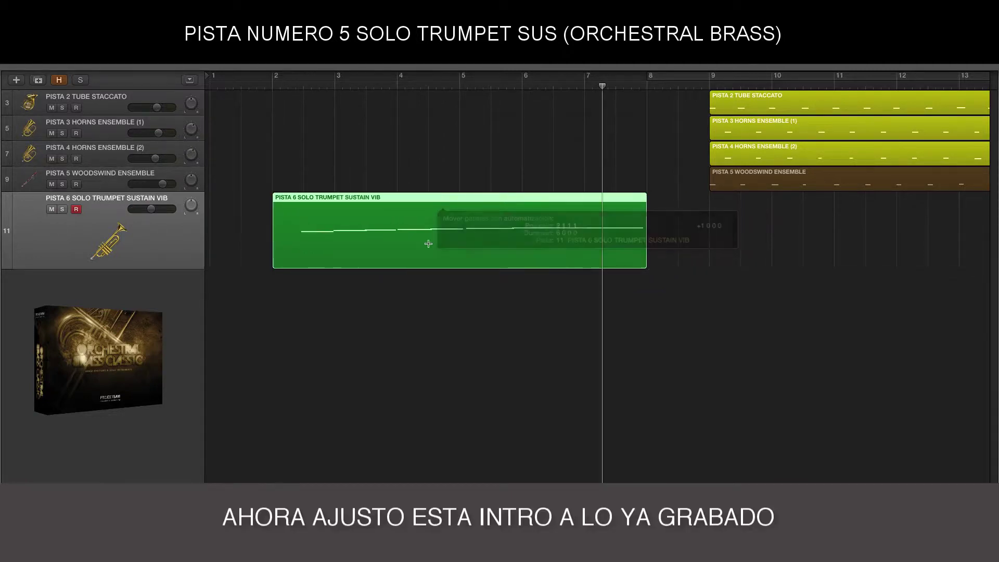
pyautogui.click(352, 309)
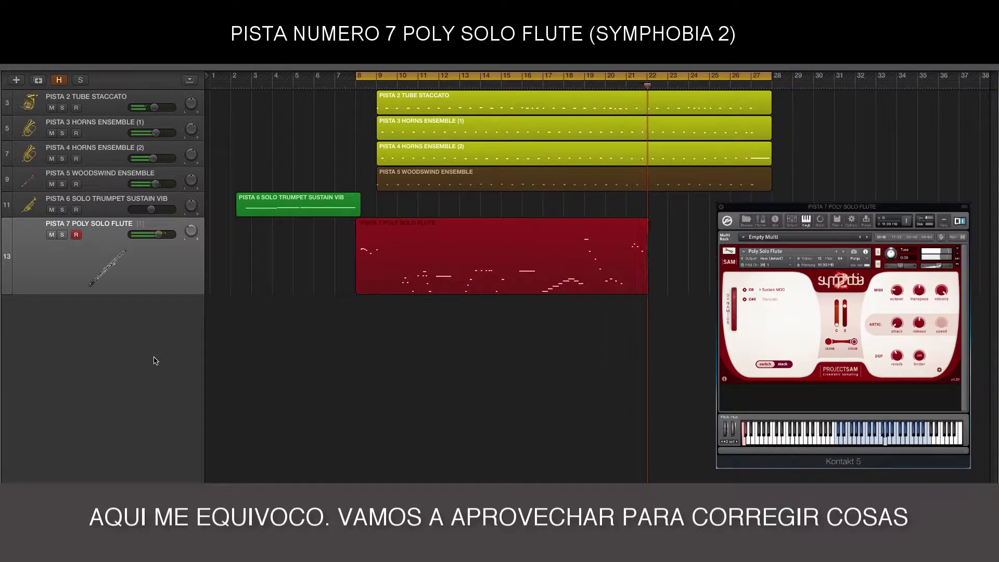
# Stop the flute recording on PISTA 7 and copy the long note after bar 11.2 down to C0 as a Sustain MOD keyswitch.
pyautogui.press('space')
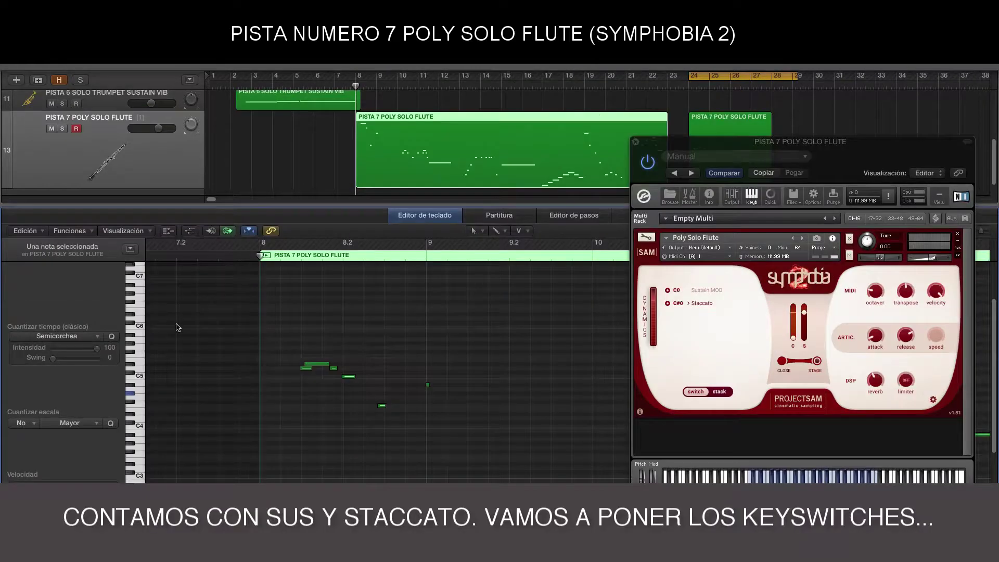
pyautogui.press('space')
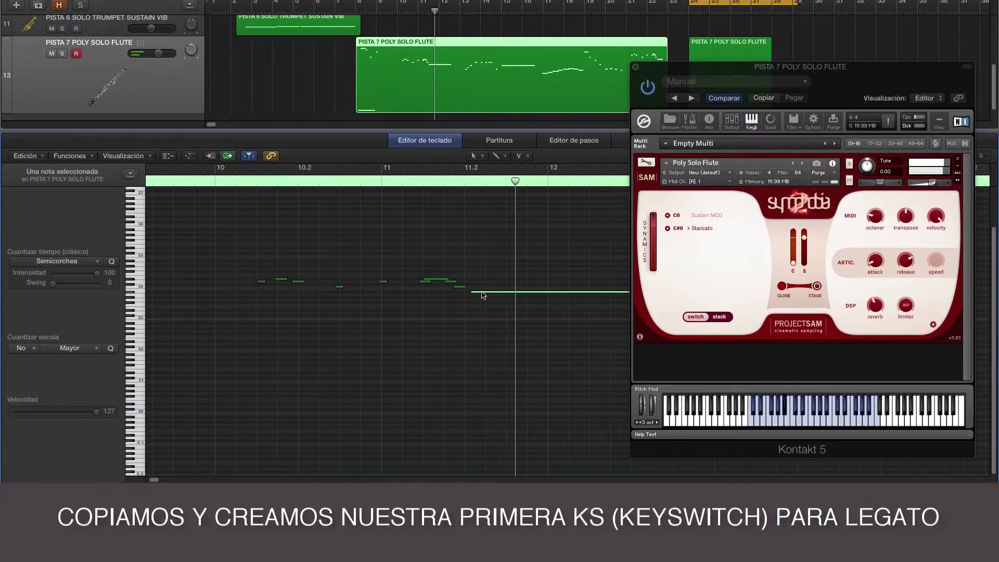
pyautogui.moveTo(482, 369); pyautogui.dragTo(482, 418)
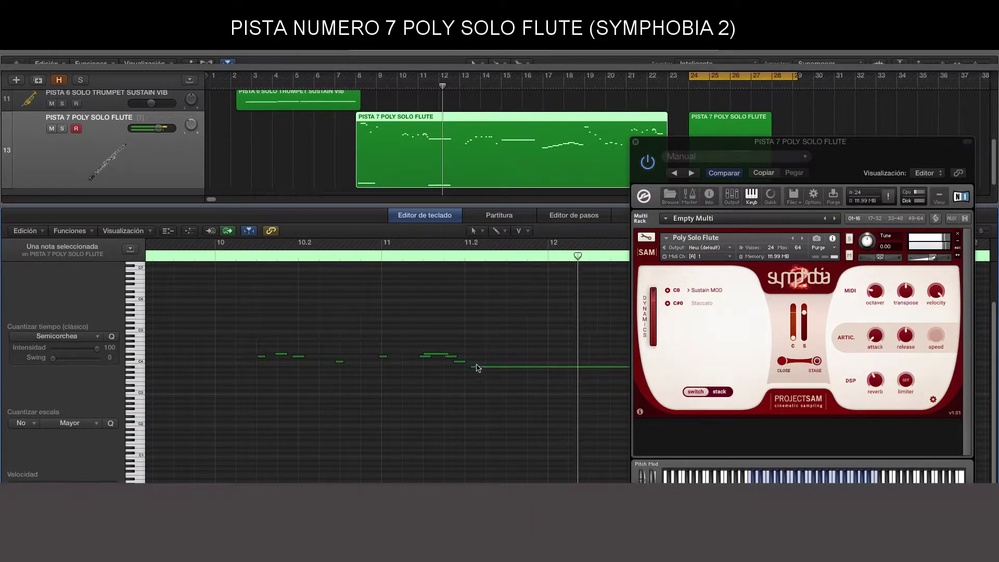
# Start the long flute note near bar 11.2 slightly earlier and shorten the next long note to end just after bar 16.
pyautogui.moveTo(473, 368); pyautogui.dragTo(465, 368)
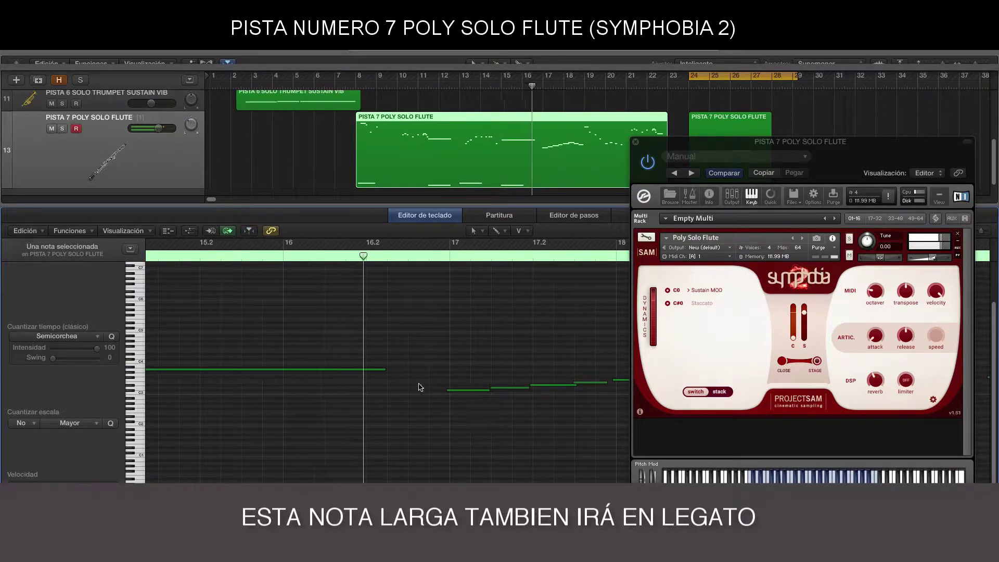
pyautogui.moveTo(383, 370); pyautogui.dragTo(282, 370)
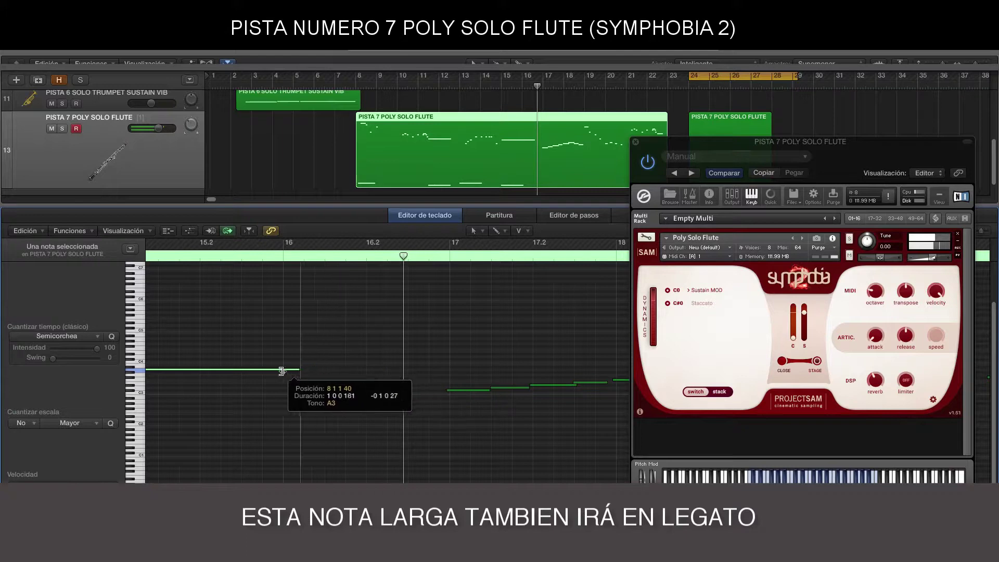
pyautogui.click(388, 256)
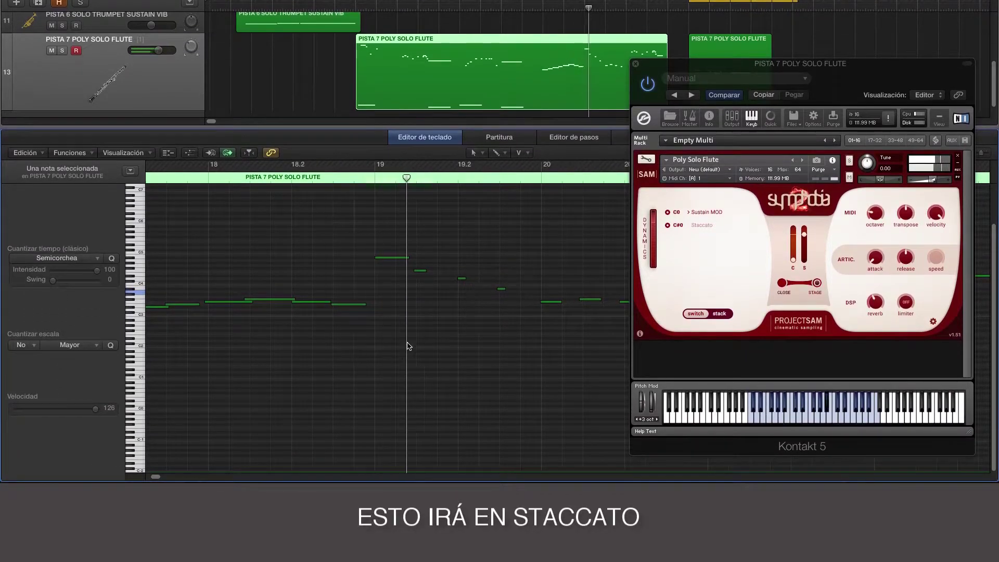
# Place a C#0 Staccato keyswitch note at bar 19 of the flute region and play the passage.
pyautogui.click(376, 430)
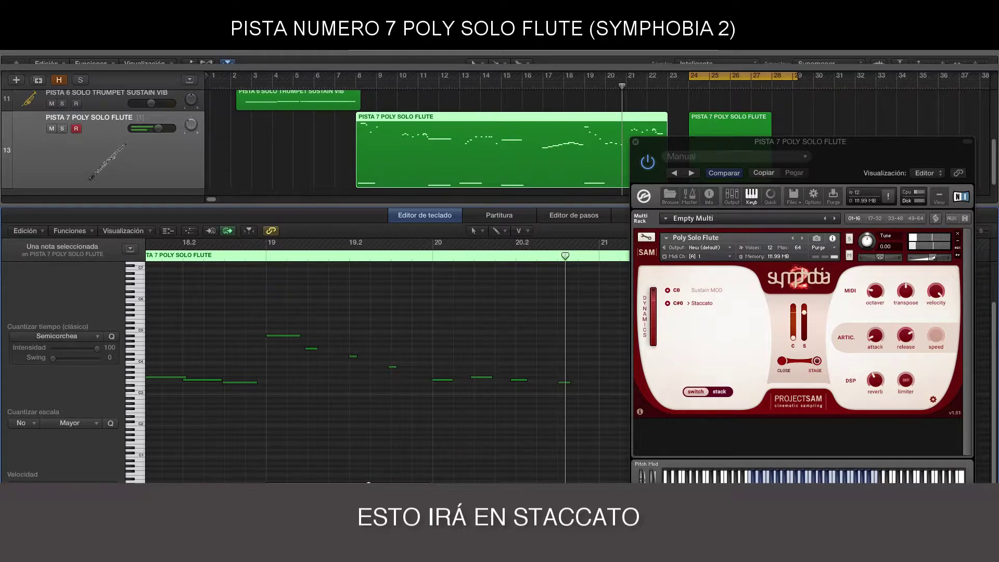
pyautogui.click(242, 260)
pyautogui.press('space')
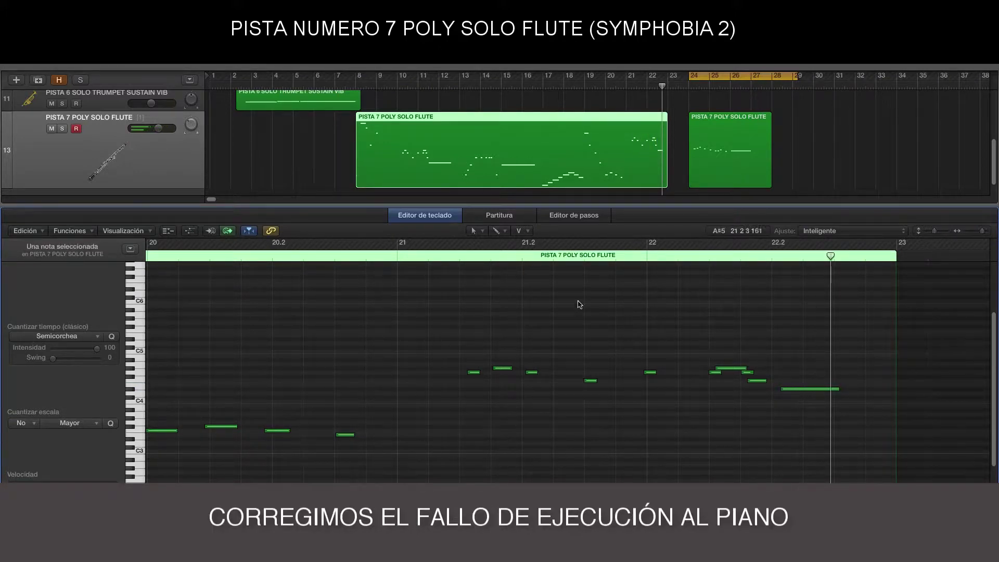
# Extend the start of the flute region's last long note back to position 22 2 1 1.
pyautogui.click(452, 261)
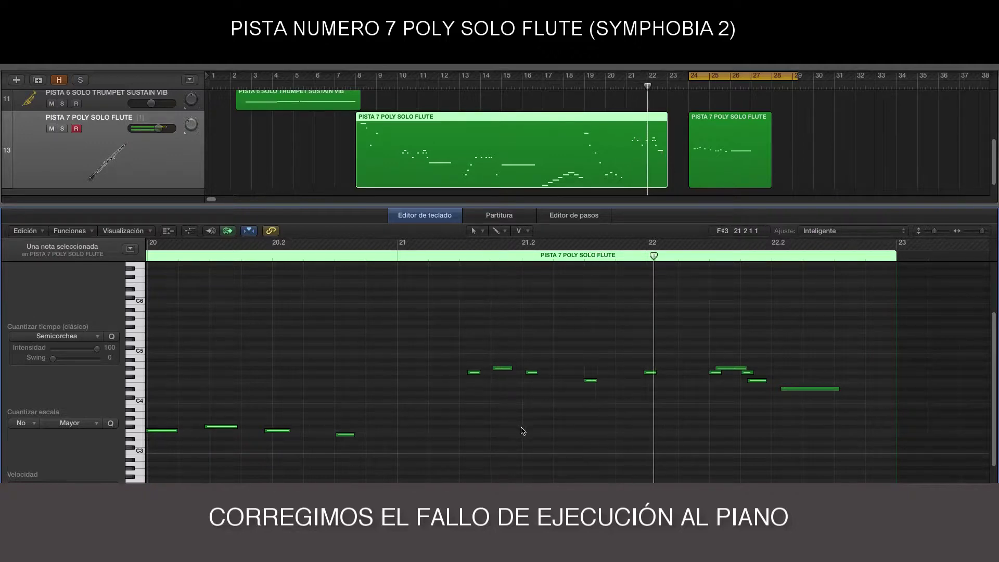
pyautogui.moveTo(781, 391); pyautogui.dragTo(772, 390)
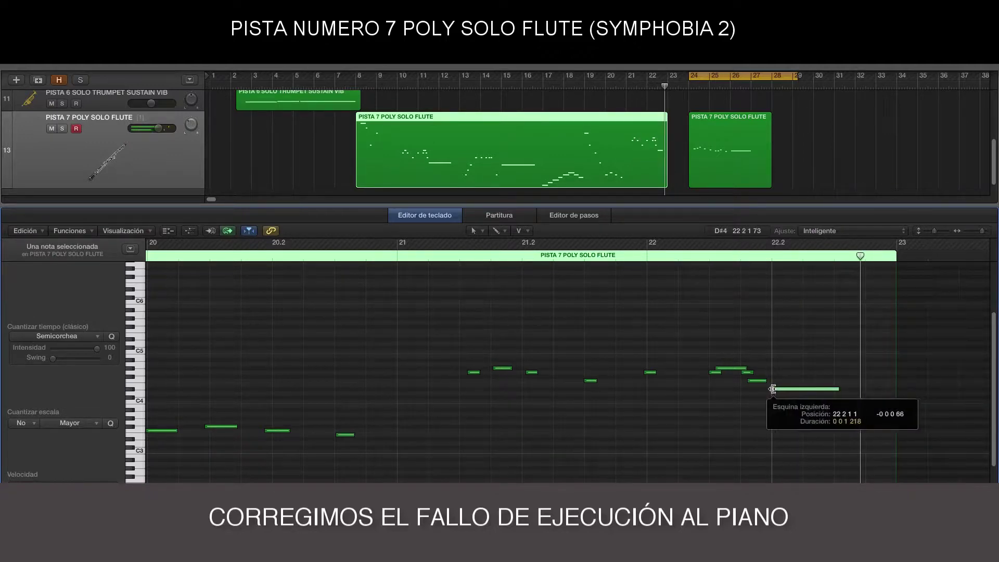
# Play the flute passage from bar 21 and select the three short notes around bar 21.2.
pyautogui.click(399, 258)
pyautogui.press('space')
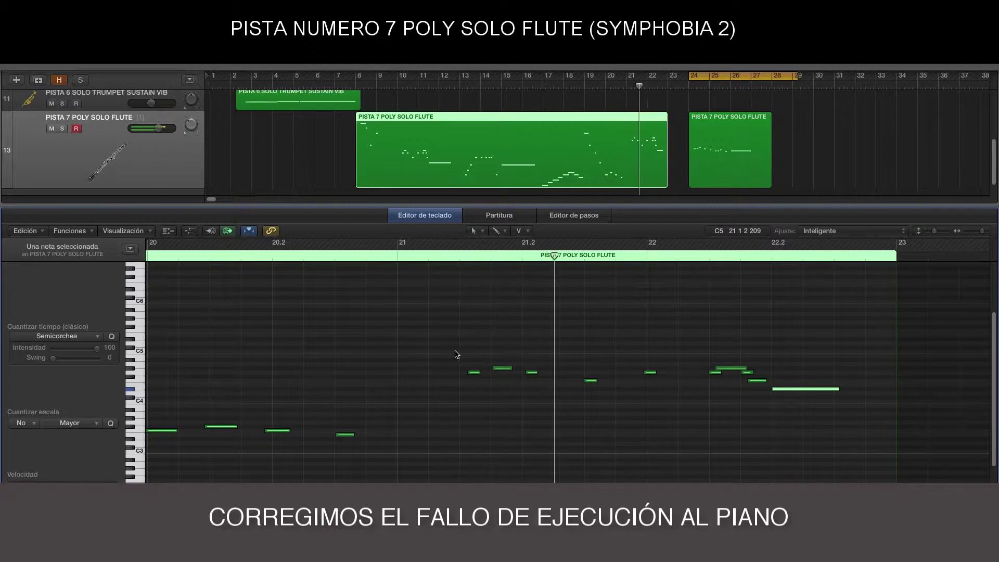
pyautogui.moveTo(464, 353); pyautogui.dragTo(536, 398)
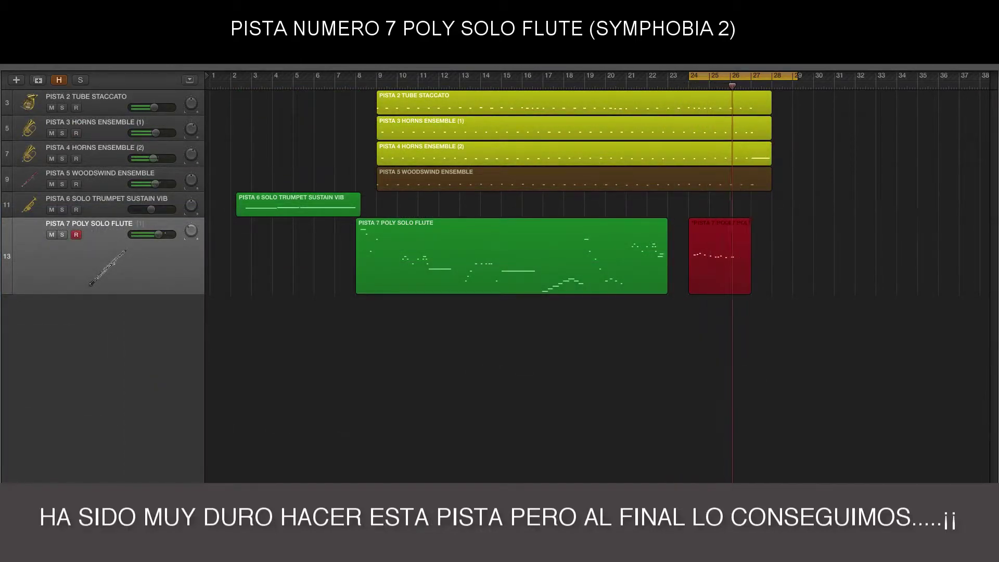
# Finish the flute take from bar 24 on PISTA 7 and the sax ensemble take on PISTA 8.
pyautogui.press('space')
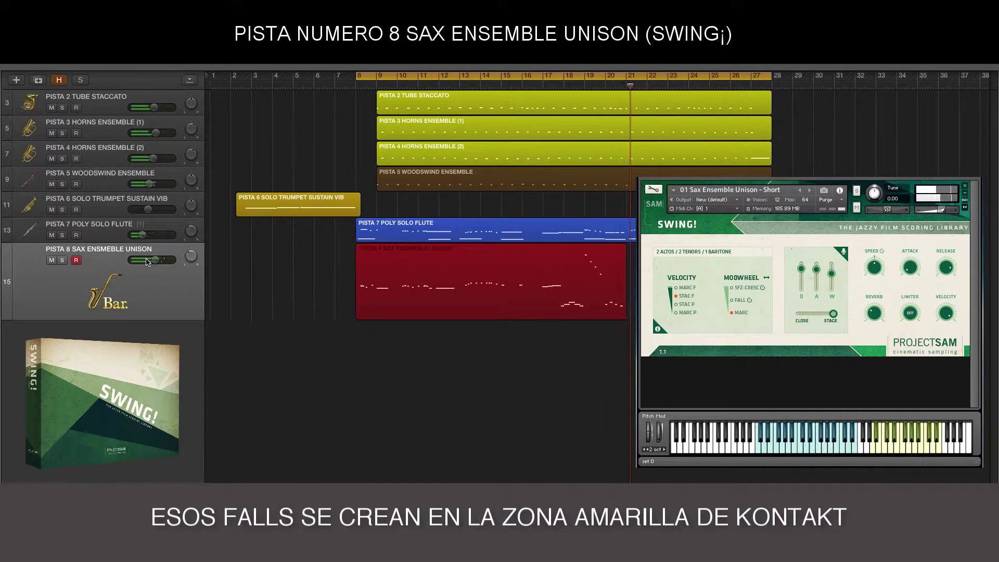
pyautogui.press('space')
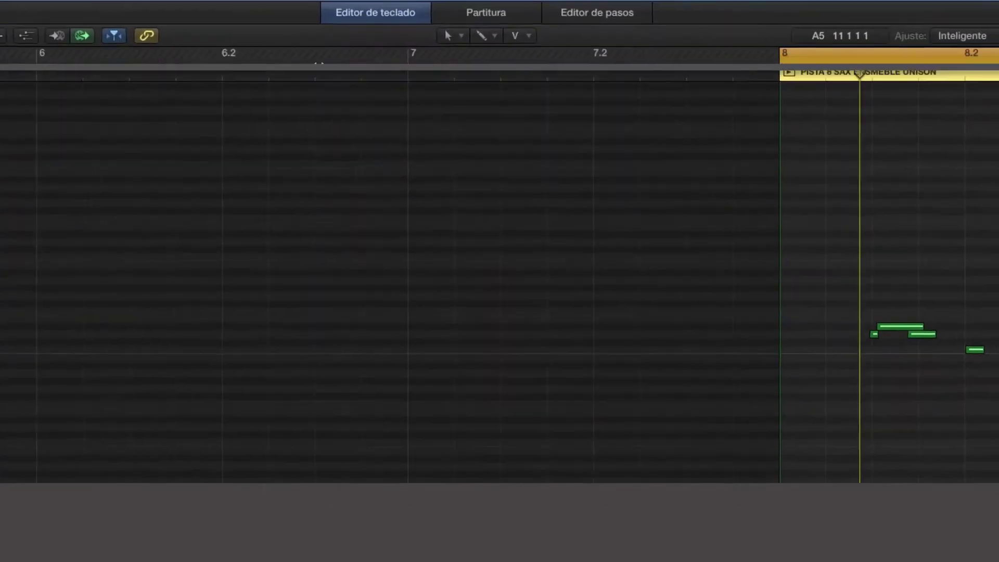
# Play the sax region from its start and copy the short note before bar 11.2 slightly later and two semitones lower.
pyautogui.hscroll(10, 616, 123)
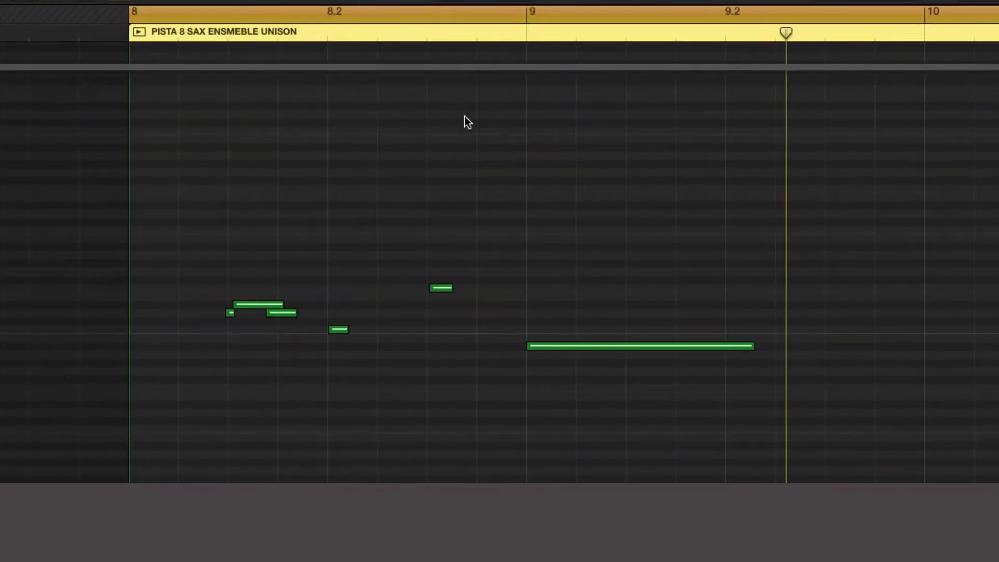
pyautogui.click(107, 40)
pyautogui.press('space')
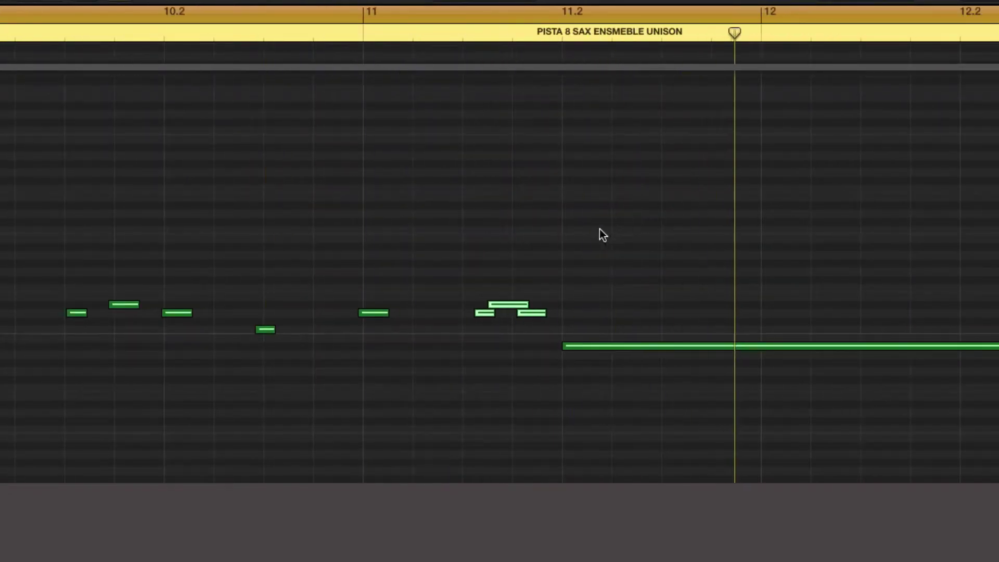
pyautogui.press('space')
pyautogui.moveTo(532, 312); pyautogui.dragTo(554, 329)
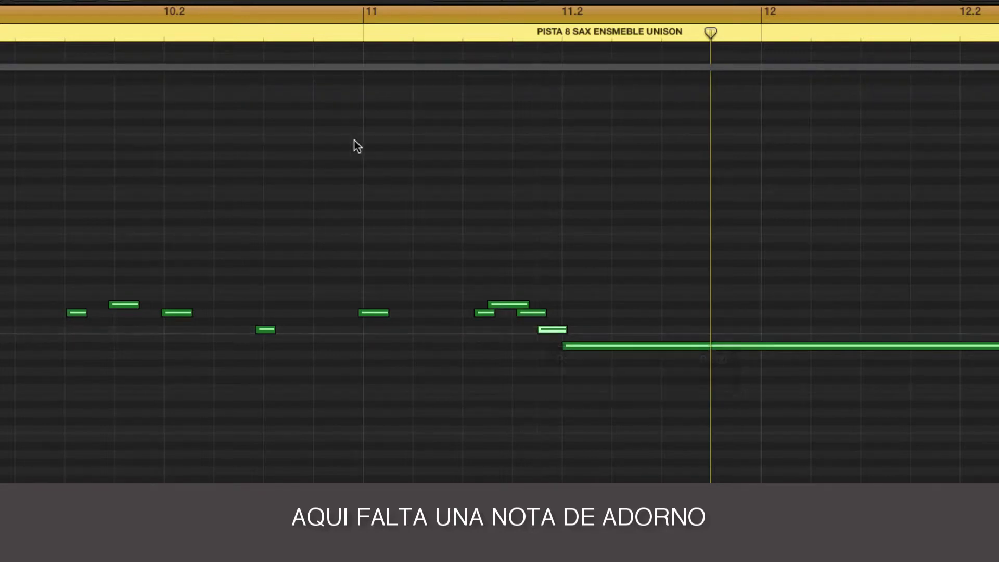
# Play on through the sax region, start its long note exactly at bar 15, and select the last note before bar 21.
pyautogui.click(276, 33)
pyautogui.press('space')
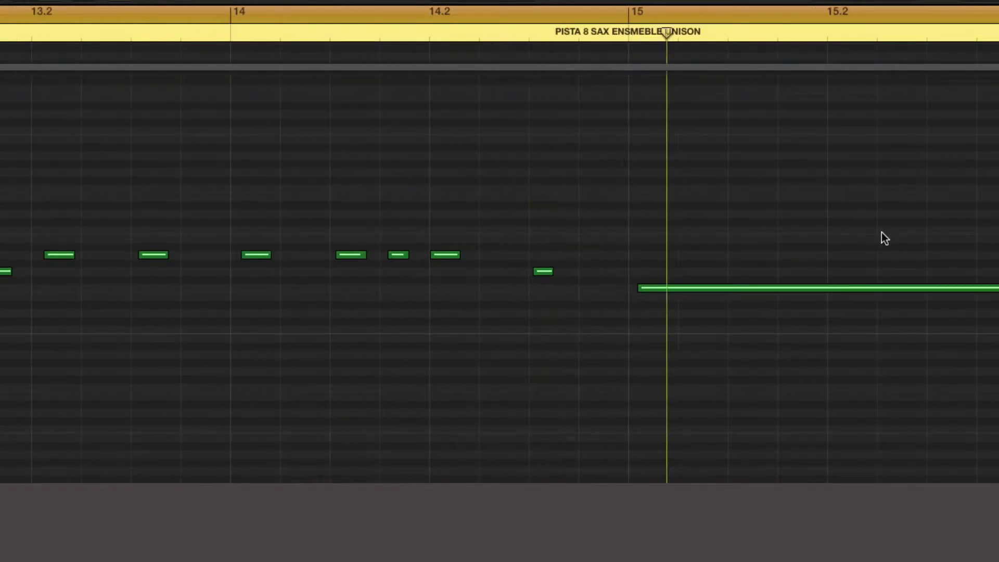
pyautogui.moveTo(640, 289); pyautogui.dragTo(684, 258)
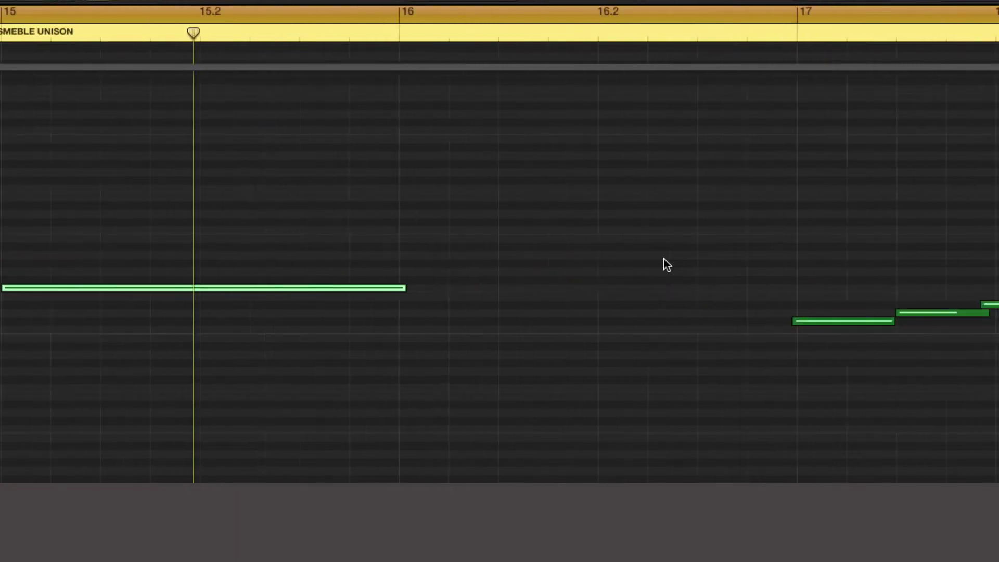
pyautogui.click(204, 39)
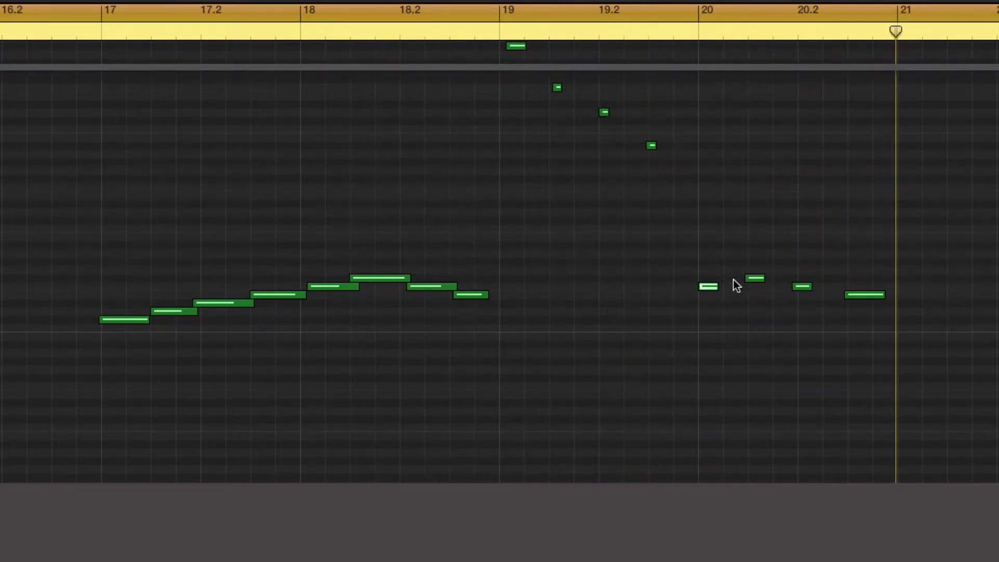
pyautogui.click(867, 294)
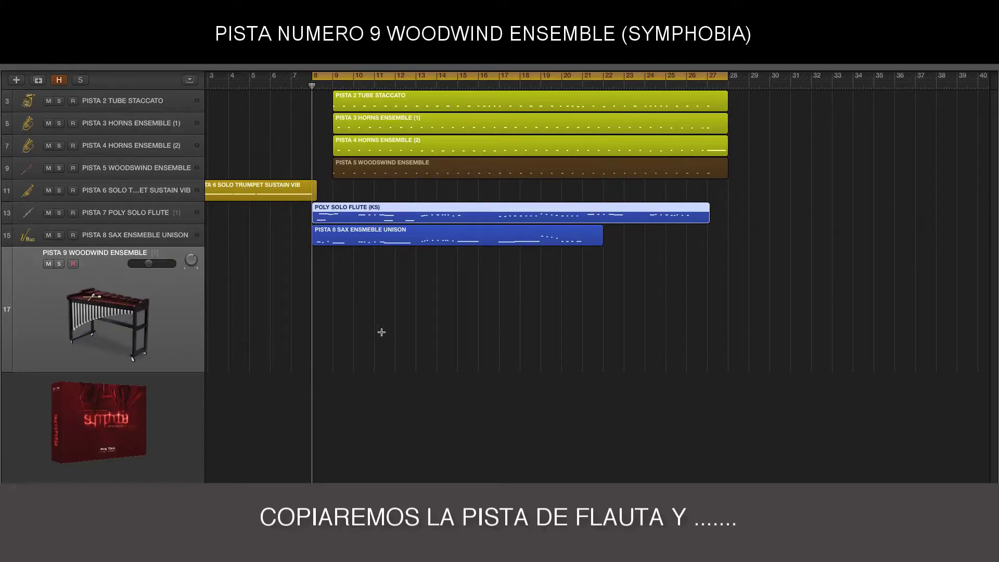
# Copy the POLY SOLO FLUTE (KS) region to the PISTA 9 WOODWIND ENSEMBLE track and delete the copy's three low keyswitch notes.
pyautogui.moveTo(381, 210); pyautogui.dragTo(381, 278)
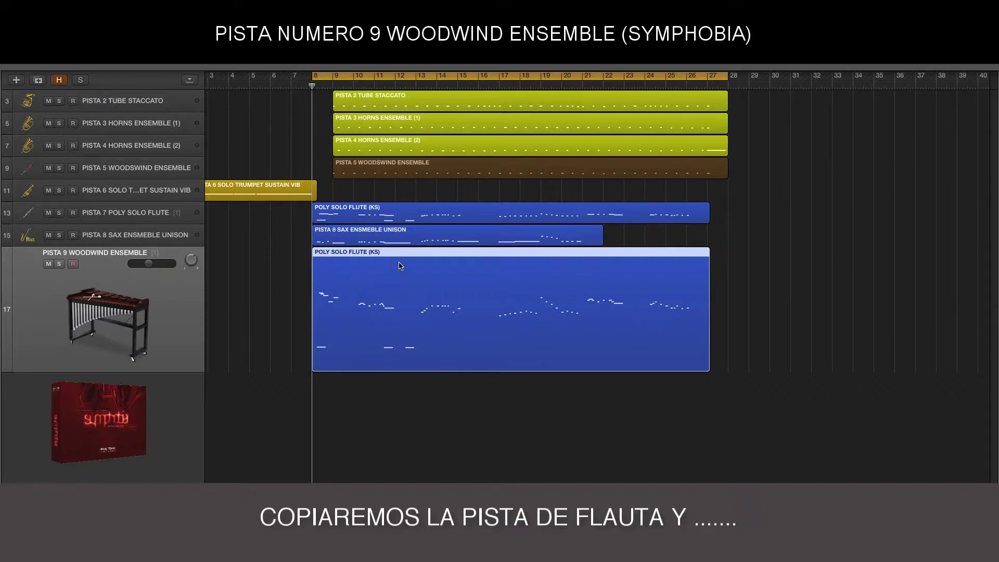
pyautogui.doubleClick(400, 266)
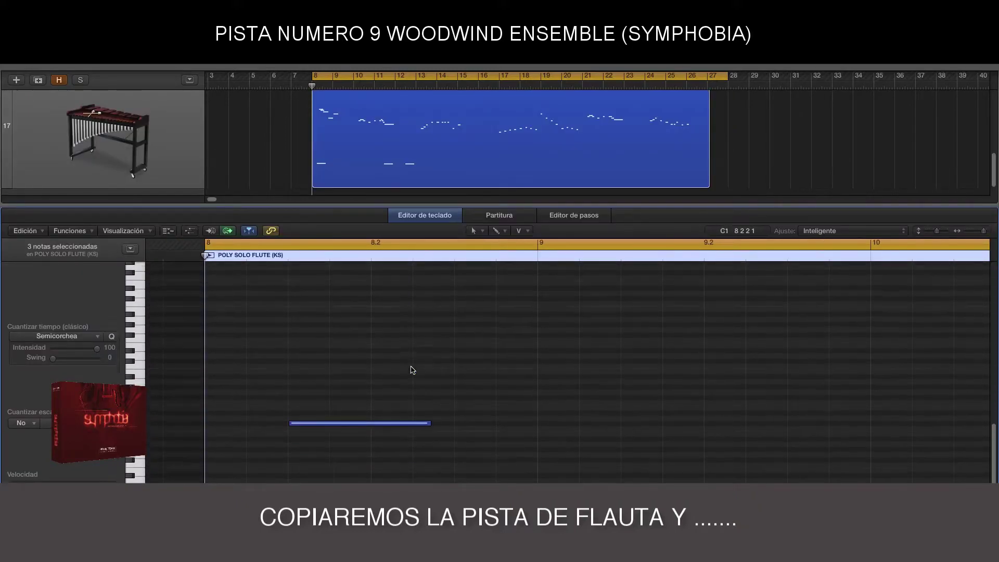
pyautogui.press('super+Left')
pyautogui.press('super+Left')
pyautogui.press('super+Left')
pyautogui.press('super+Left')
pyautogui.press('super+Left')
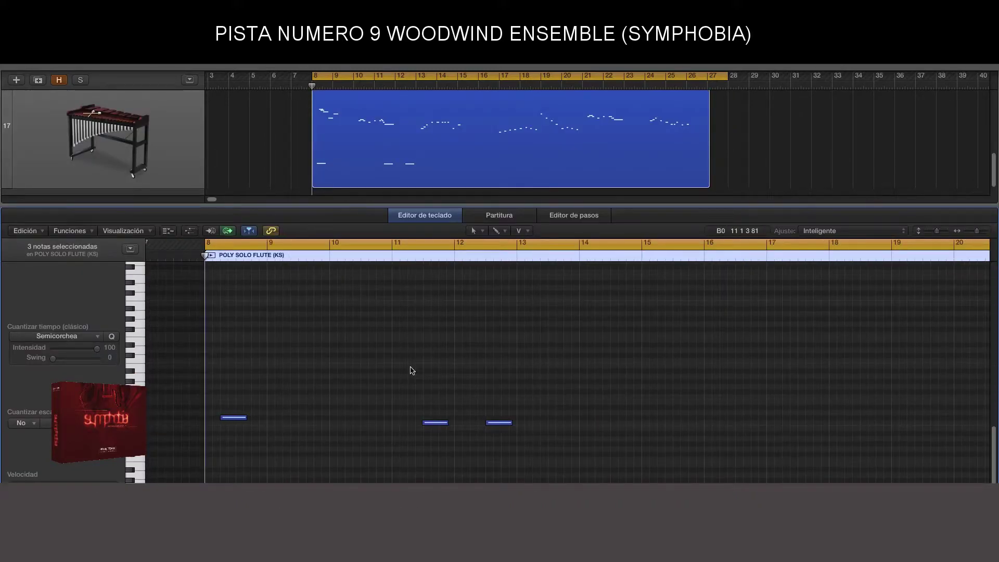
pyautogui.hscroll(-2, 412, 371)
pyautogui.moveTo(283, 384); pyautogui.dragTo(601, 479)
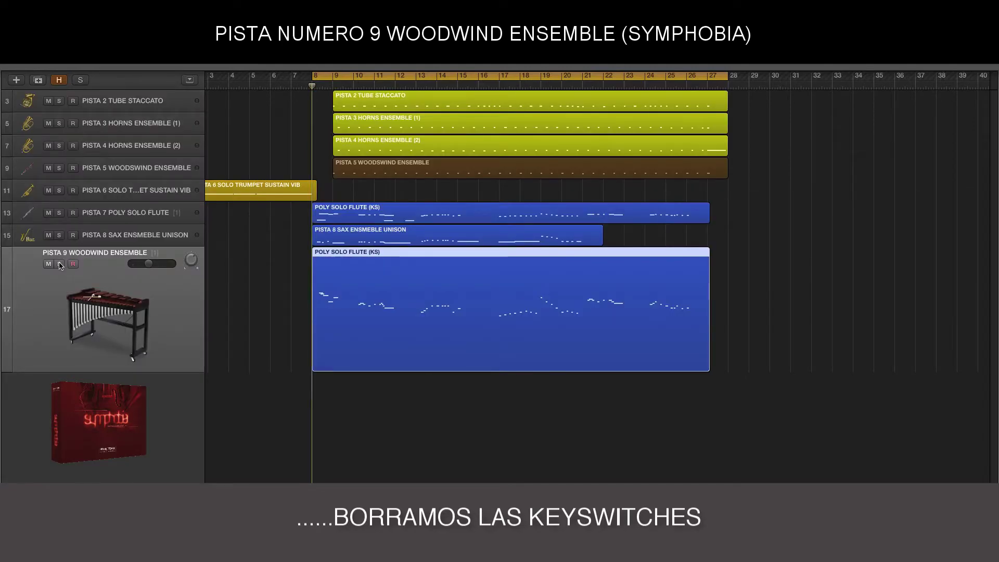
# With PISTA 9 soloed, delete the five opening notes of its region and trim the region's start to bar 9.
pyautogui.click(59, 263)
pyautogui.press('space')
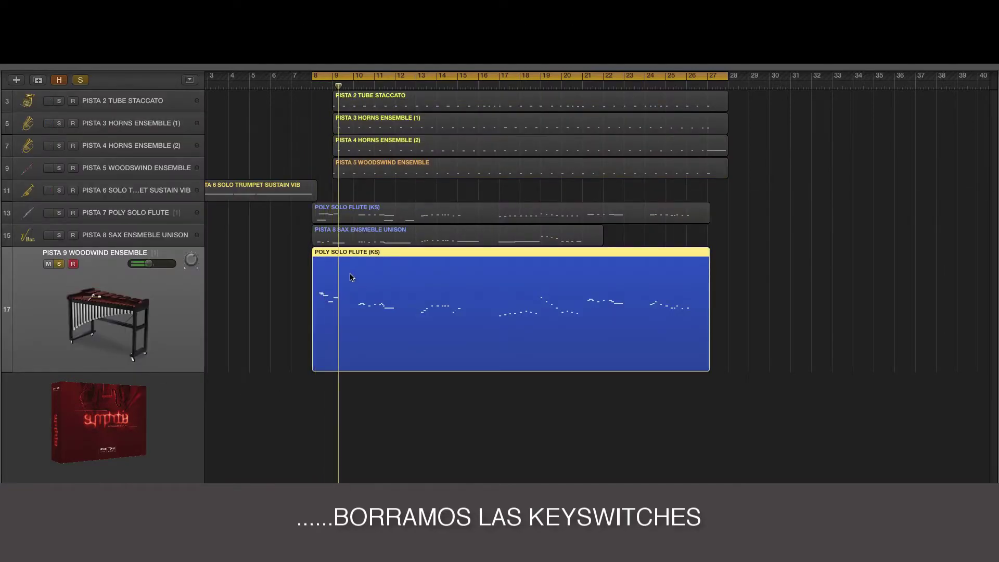
pyautogui.press('p')
pyautogui.moveTo(228, 298); pyautogui.dragTo(294, 398)
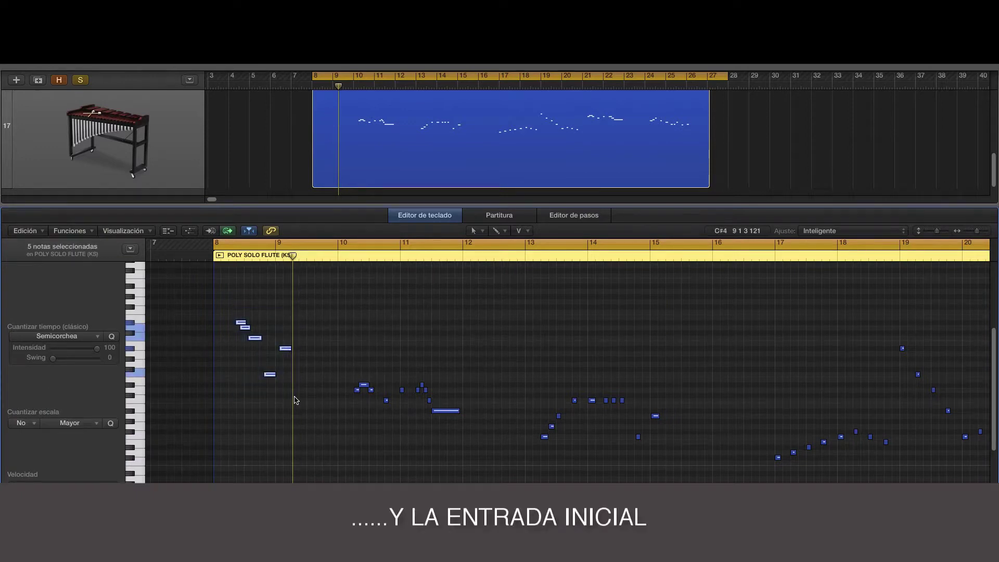
pyautogui.press('Delete')
pyautogui.press('p')
pyautogui.moveTo(316, 360); pyautogui.dragTo(334, 362)
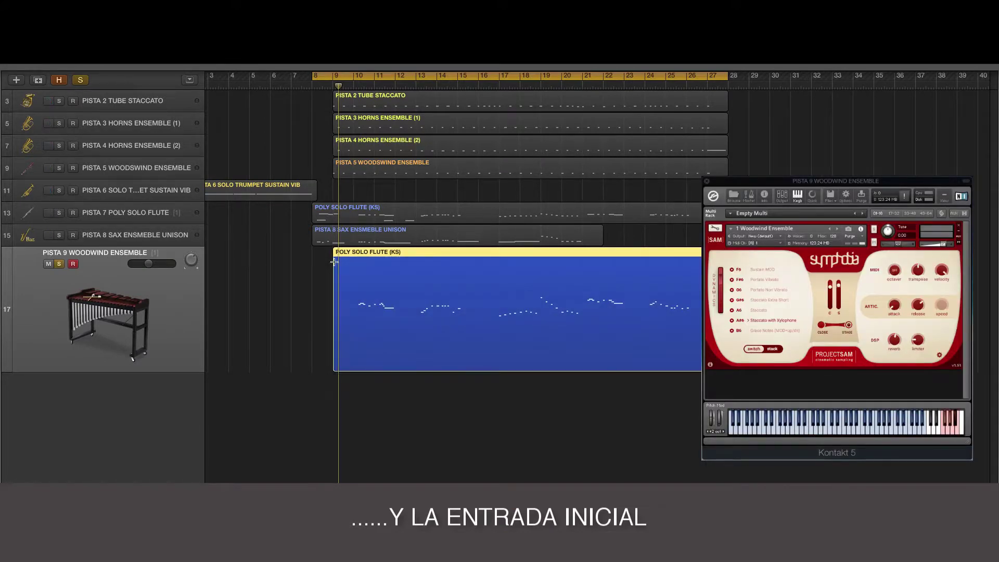
# Set the cycle range to run from bar 10 to bar 28 and play it.
pyautogui.click(364, 75)
pyautogui.moveTo(355, 76); pyautogui.dragTo(730, 91)
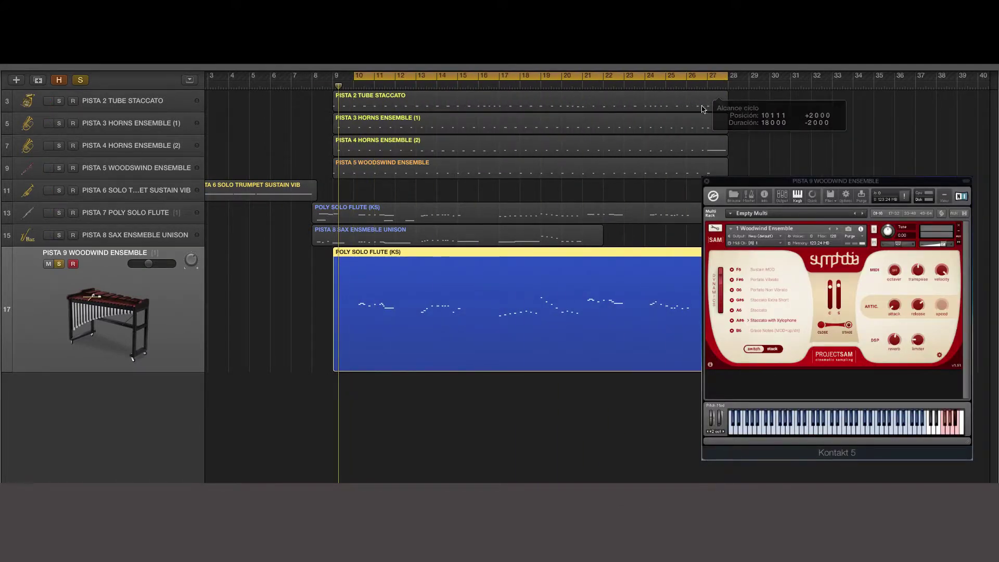
pyautogui.press('space')
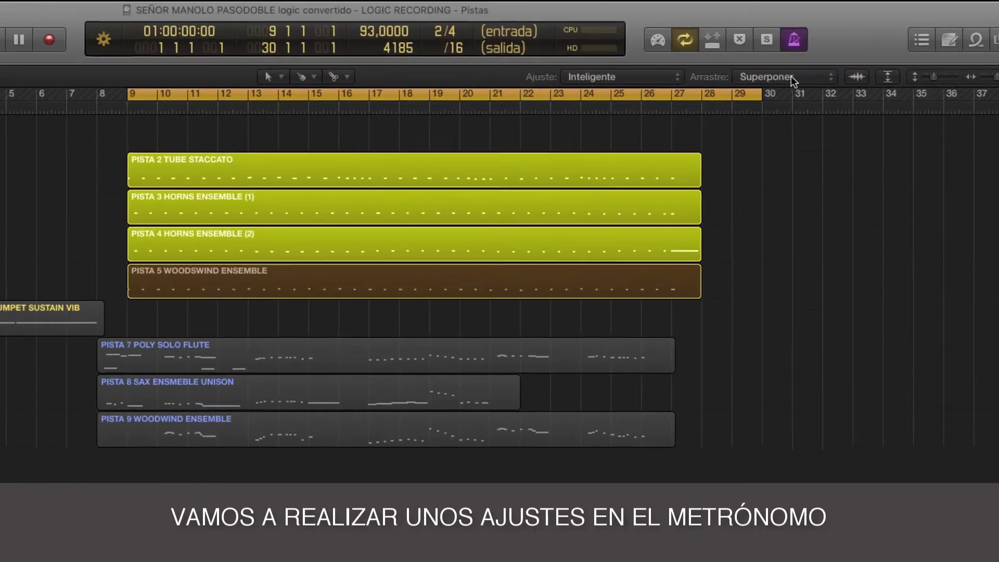
# Enable the División click in the project's metronome settings.
pyautogui.click(786, 39)
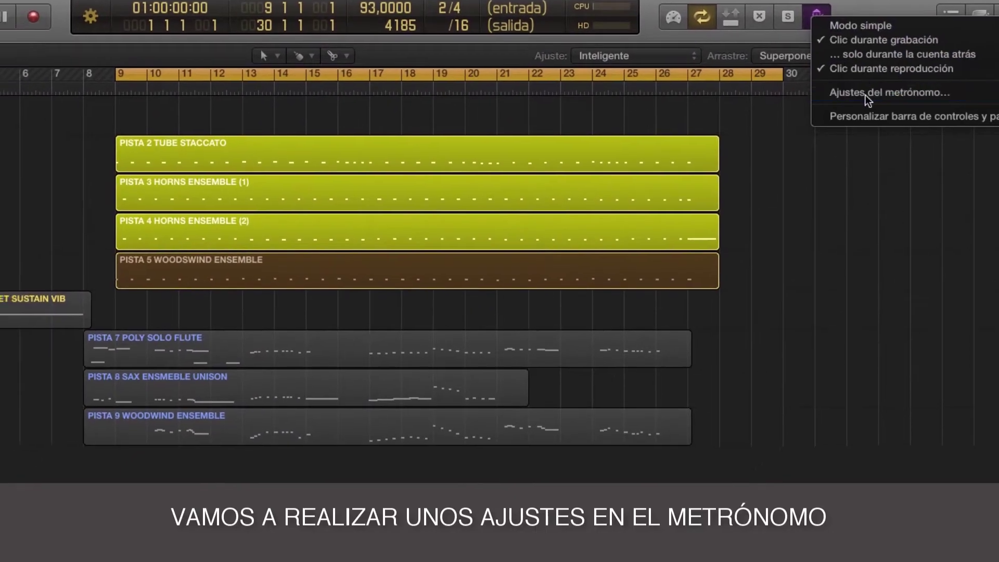
pyautogui.click(832, 115)
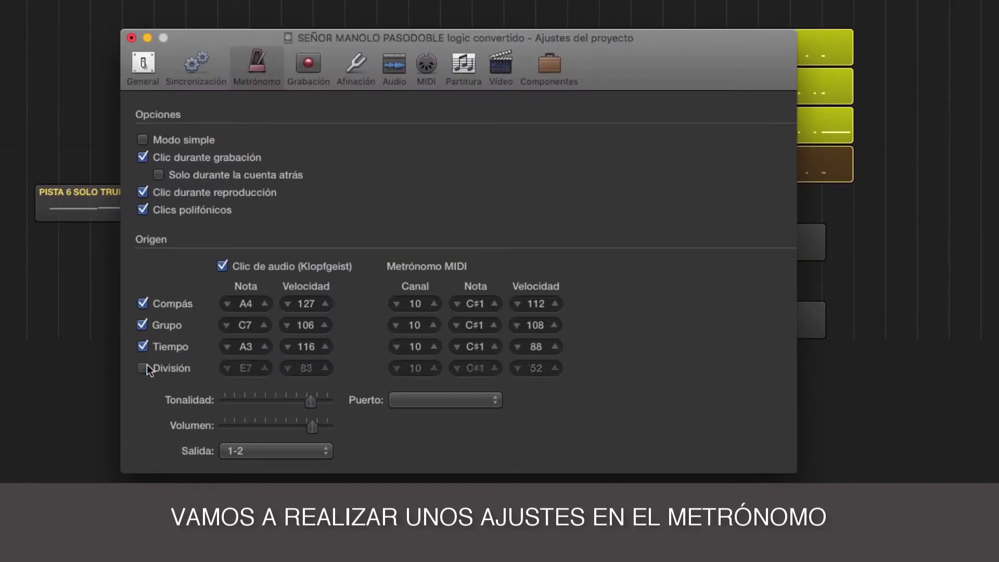
pyautogui.click(144, 367)
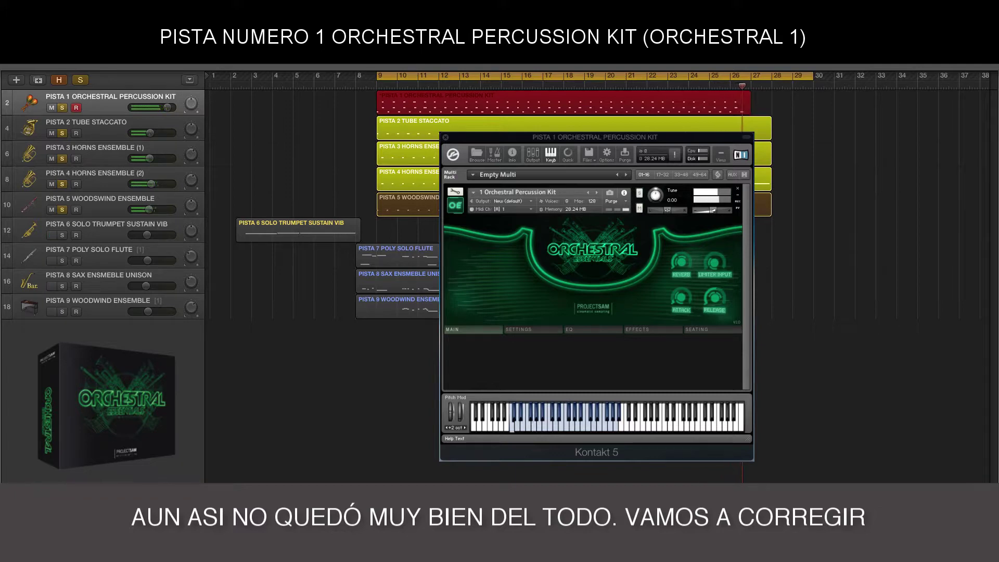
# Stop the recording on PISTA 1 ORCHESTRAL PERCUSSION KIT and quantize all its notes to Semicorchea.
pyautogui.press('space')
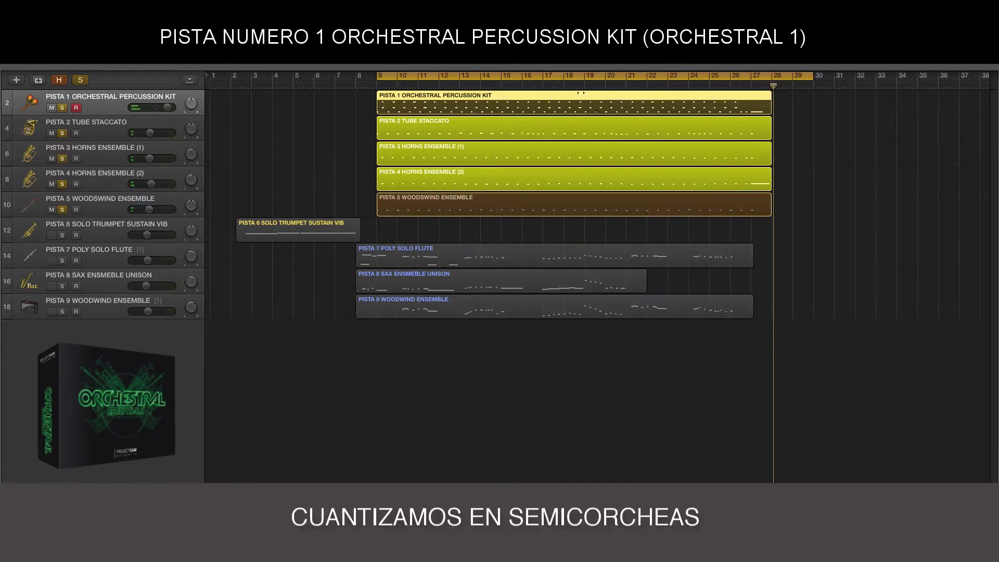
pyautogui.doubleClick(546, 103)
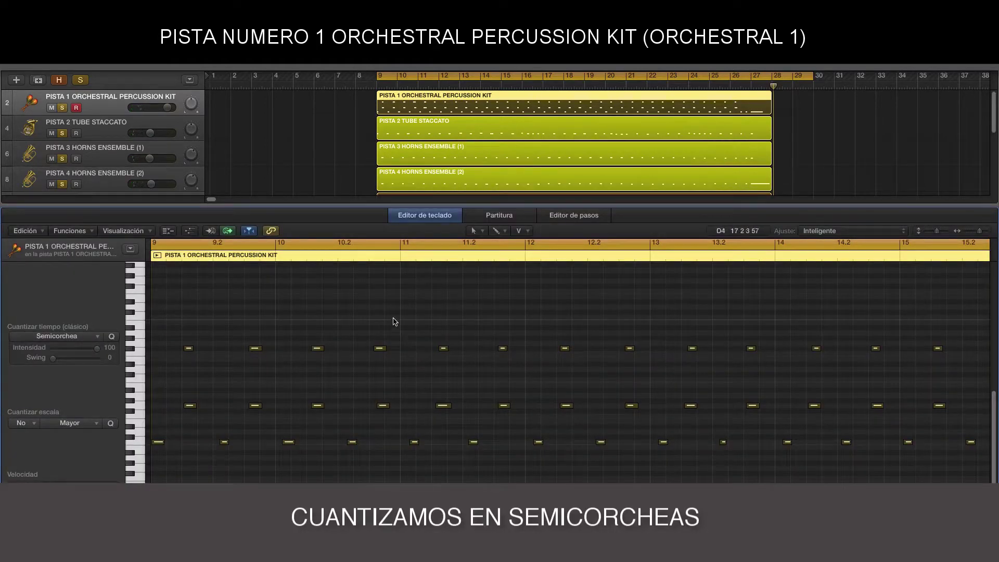
pyautogui.press('super+a')
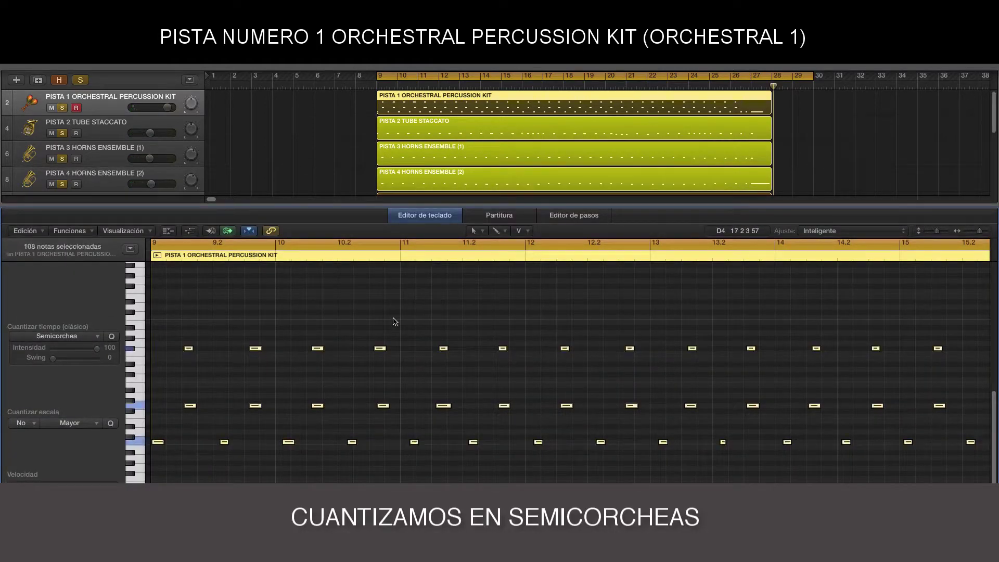
pyautogui.click(57, 336)
pyautogui.click(39, 401)
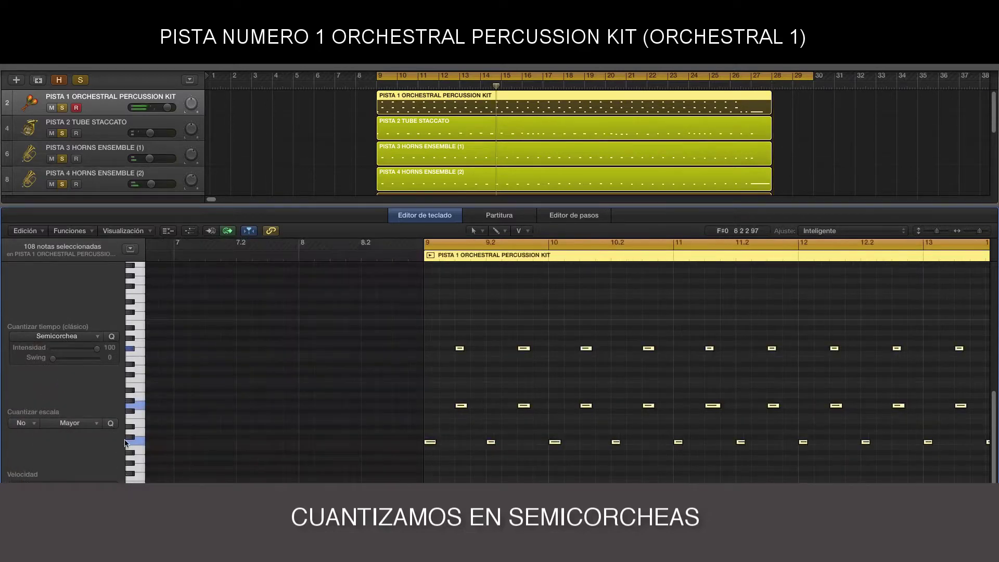
# Select all C1 notes of the percussion region and lower their velocity to 46.
pyautogui.click(147, 443)
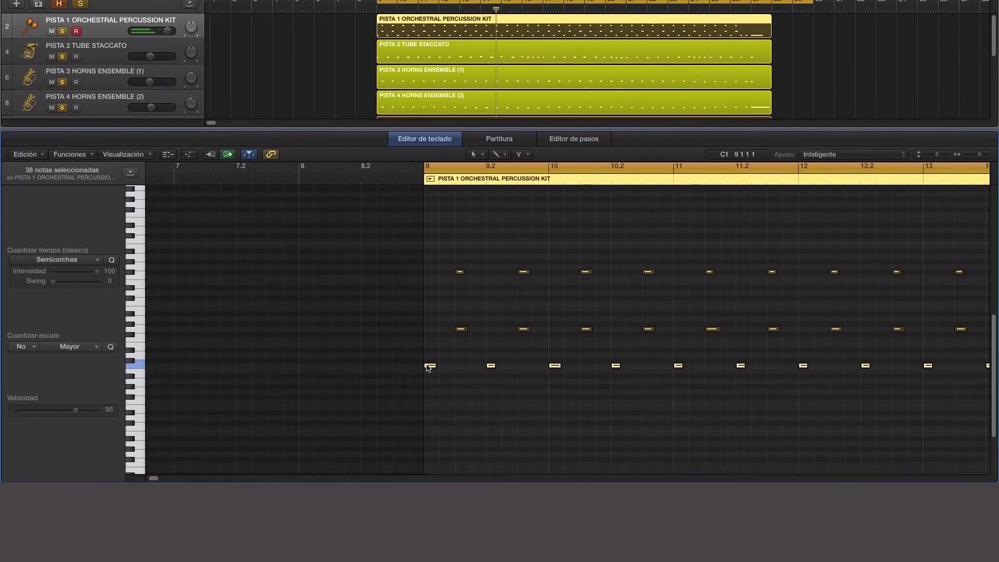
pyautogui.moveTo(427, 442); pyautogui.dragTo(427, 441)
pyautogui.moveTo(427, 370); pyautogui.dragTo(432, 421)
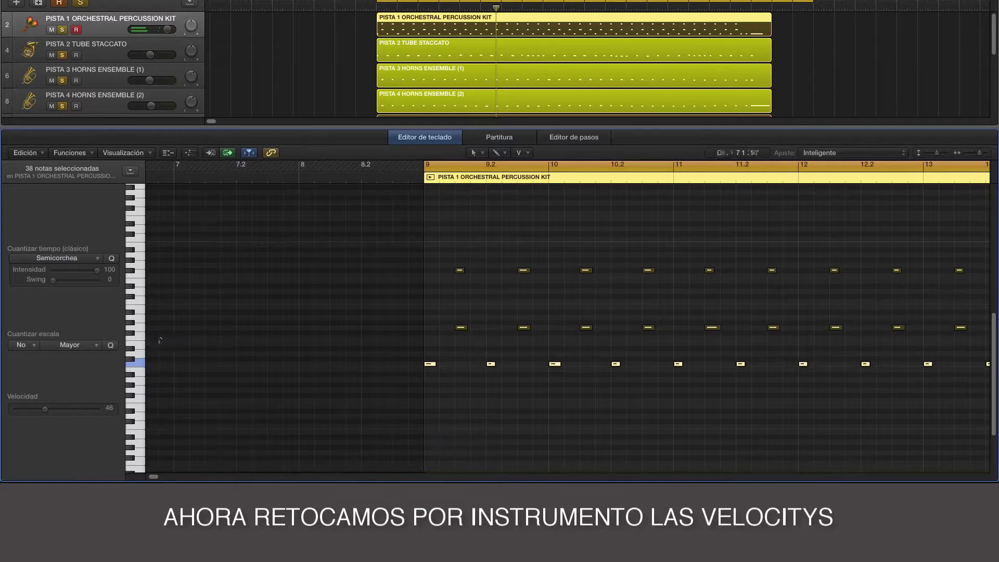
# Select all G1 notes of the percussion region and lower their velocity to 51.
pyautogui.click(131, 334)
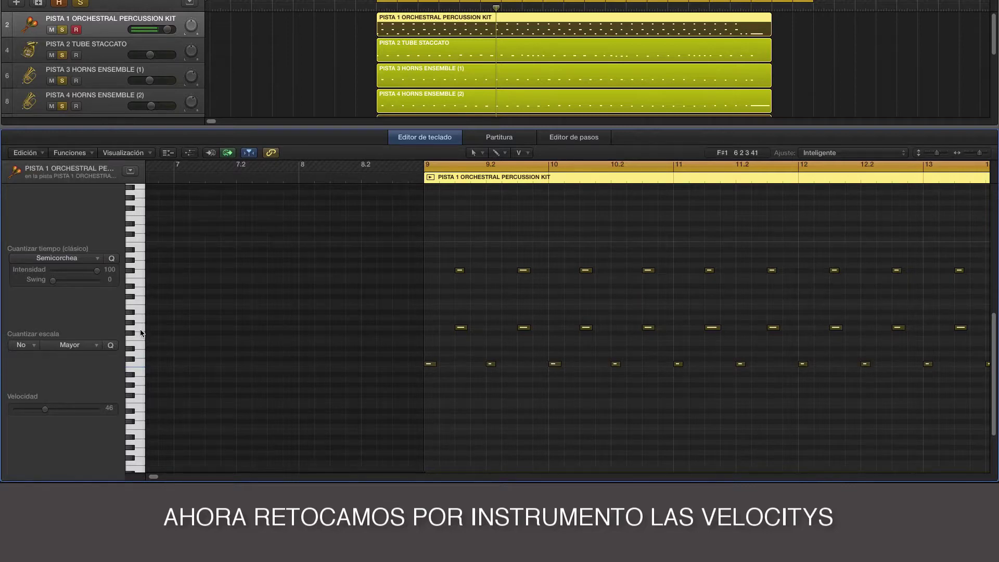
pyautogui.click(142, 328)
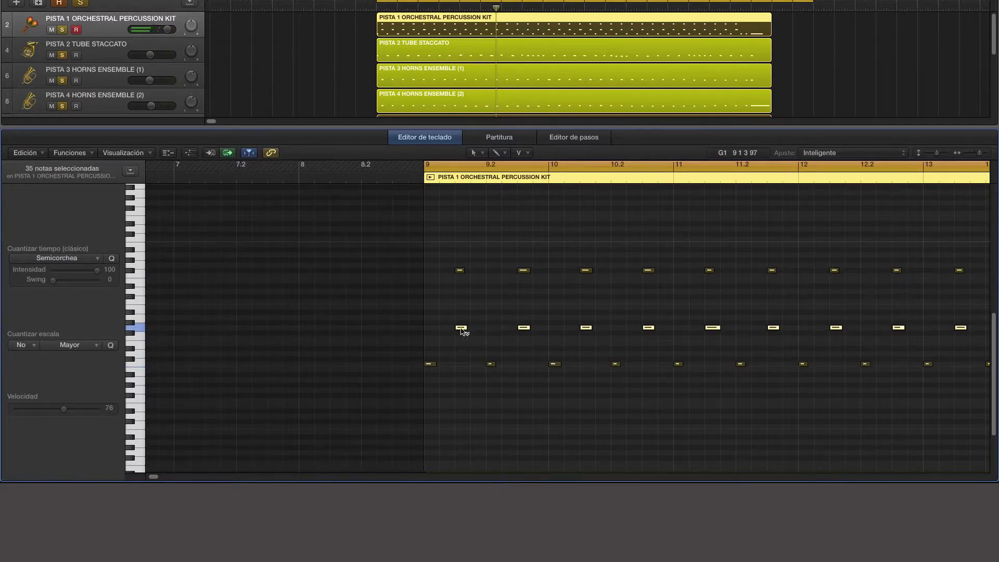
pyautogui.moveTo(462, 329); pyautogui.dragTo(462, 362)
# Select all F#2 notes of the percussion region and lower their velocity.
pyautogui.click(138, 268)
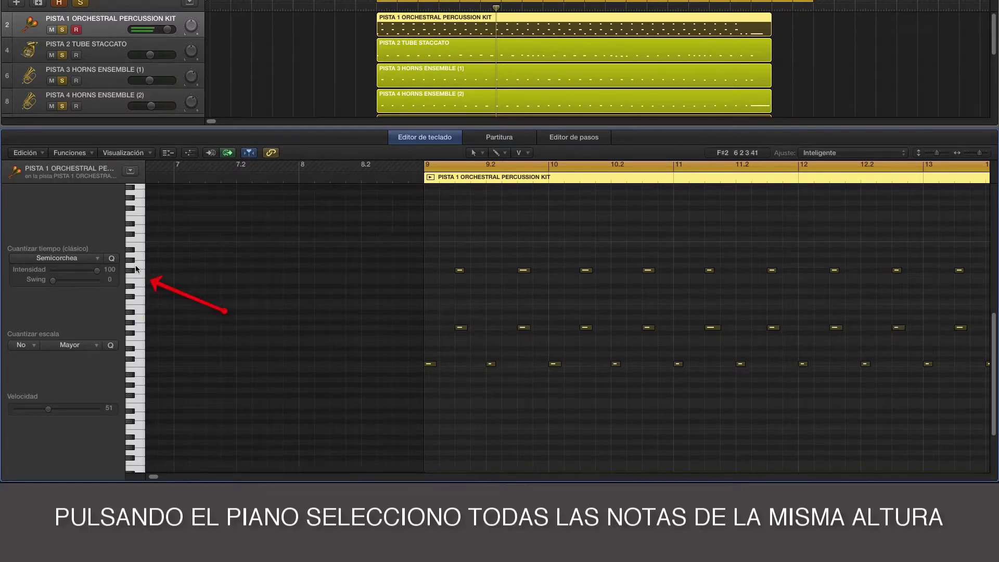
pyautogui.click(132, 270)
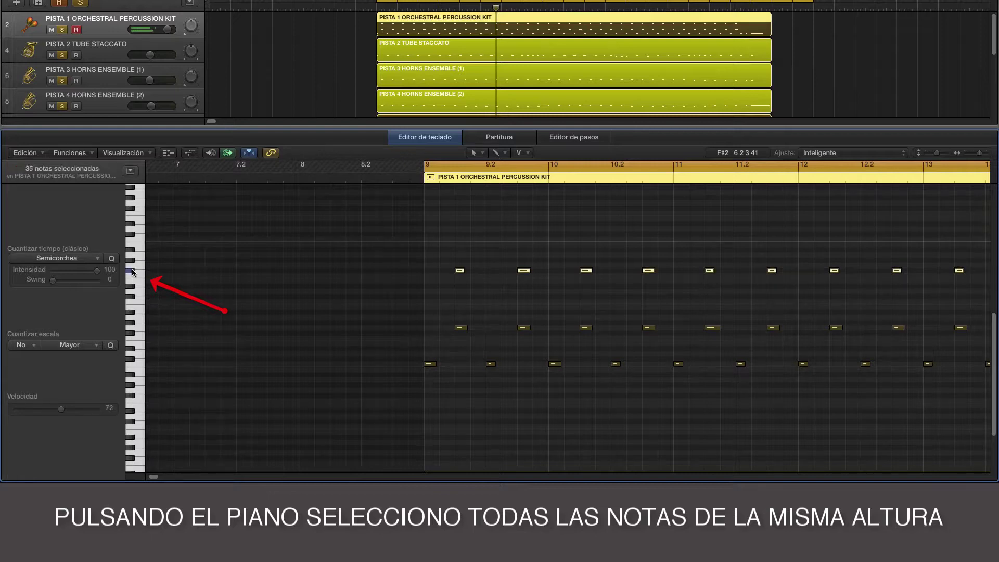
pyautogui.moveTo(460, 273); pyautogui.dragTo(467, 310)
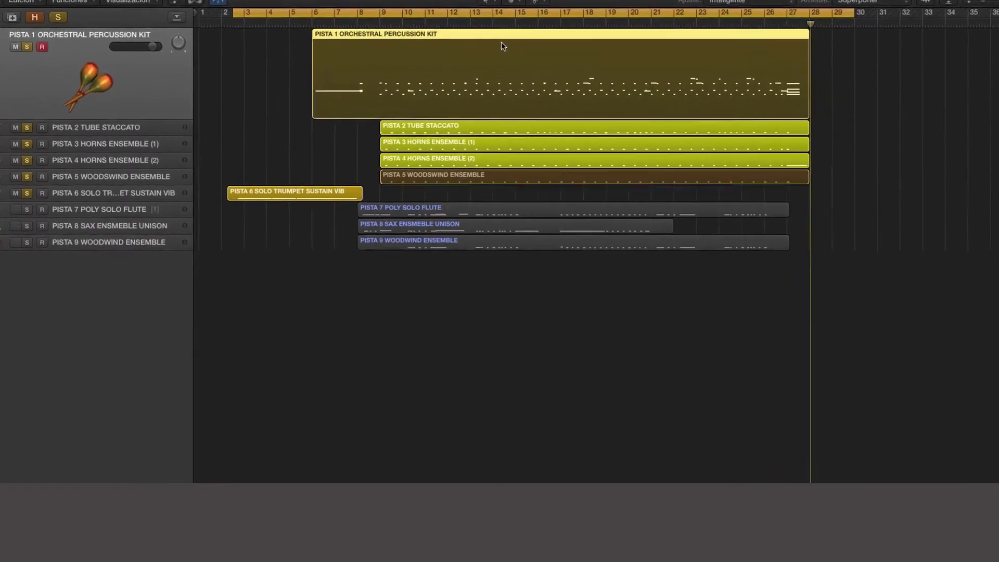
# Open the PISTA 1 ORCHESTRAL PERCUSSION KIT region in the piano roll and select the four held notes at bar 27.
pyautogui.doubleClick(488, 109)
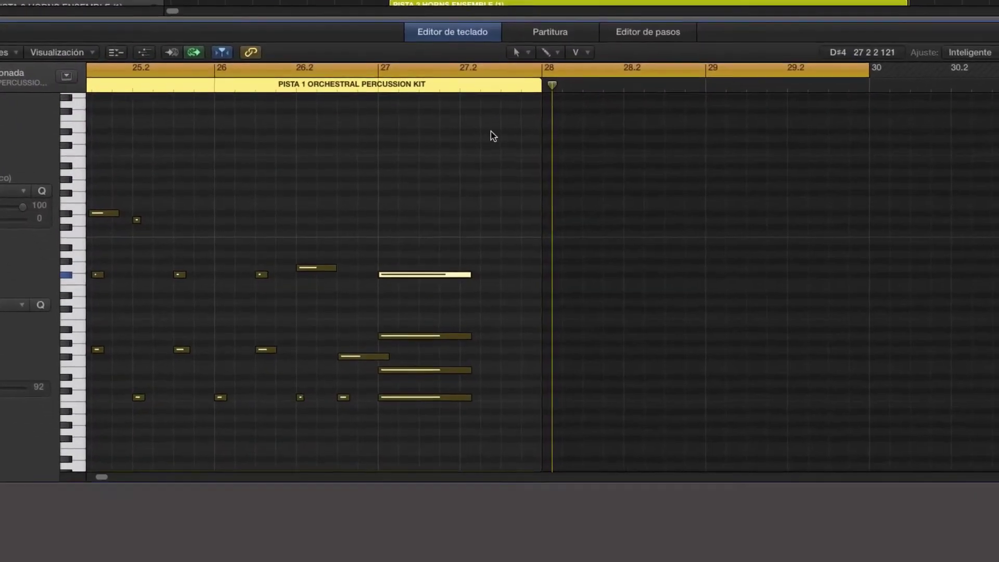
pyautogui.press('super+Left')
pyautogui.press('super+Left')
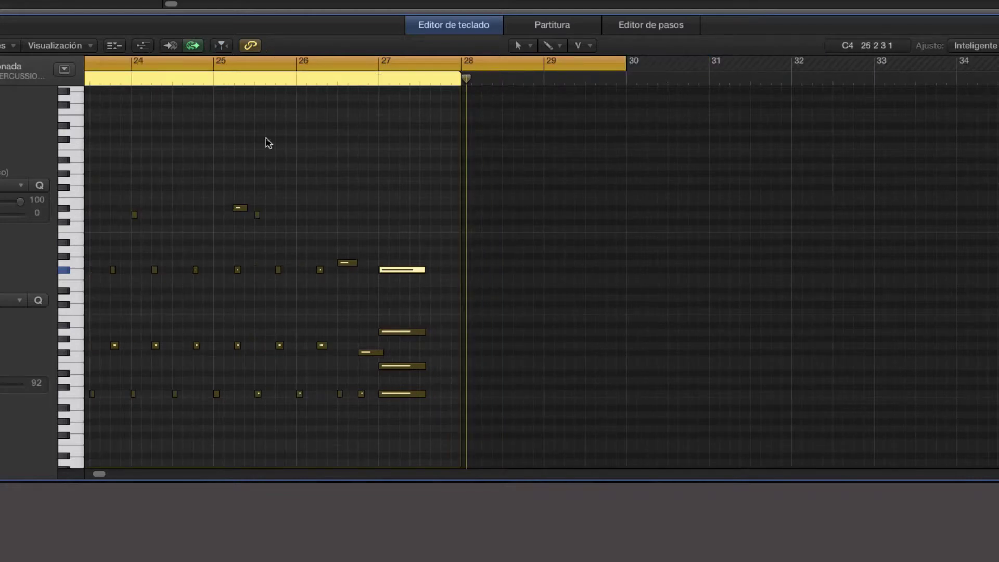
pyautogui.click(194, 78)
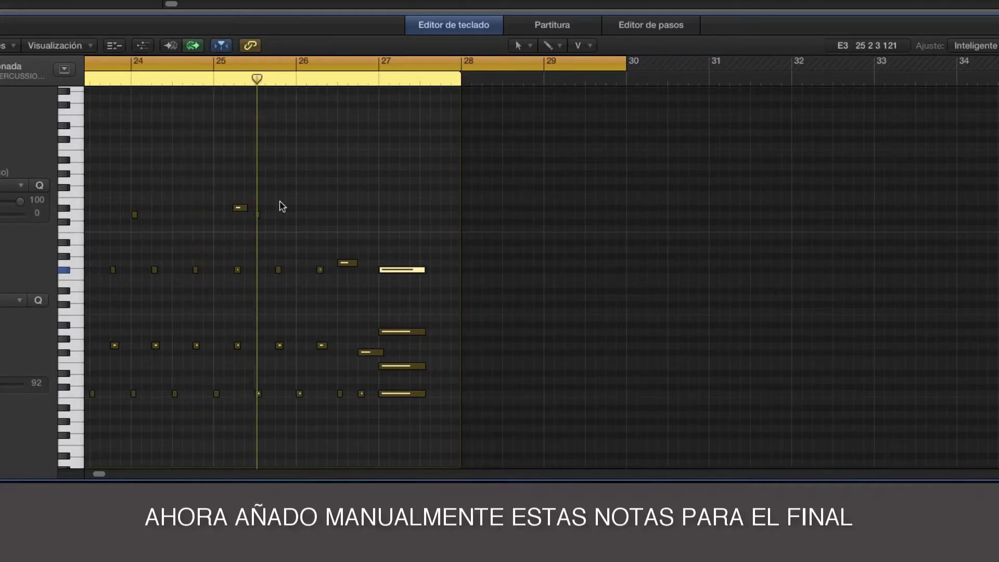
pyautogui.press('super+Right')
pyautogui.press('super+Right')
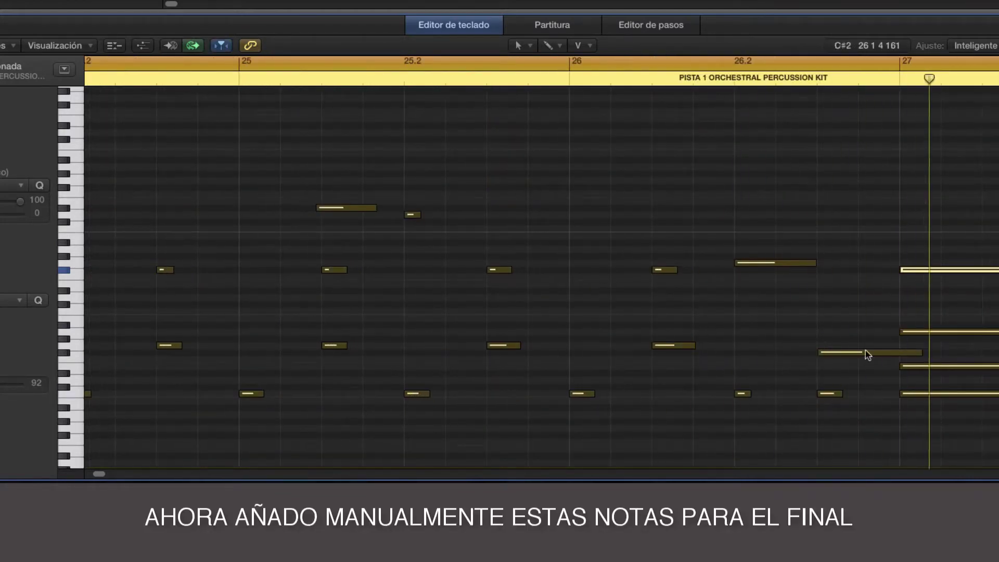
pyautogui.moveTo(954, 238); pyautogui.dragTo(963, 397)
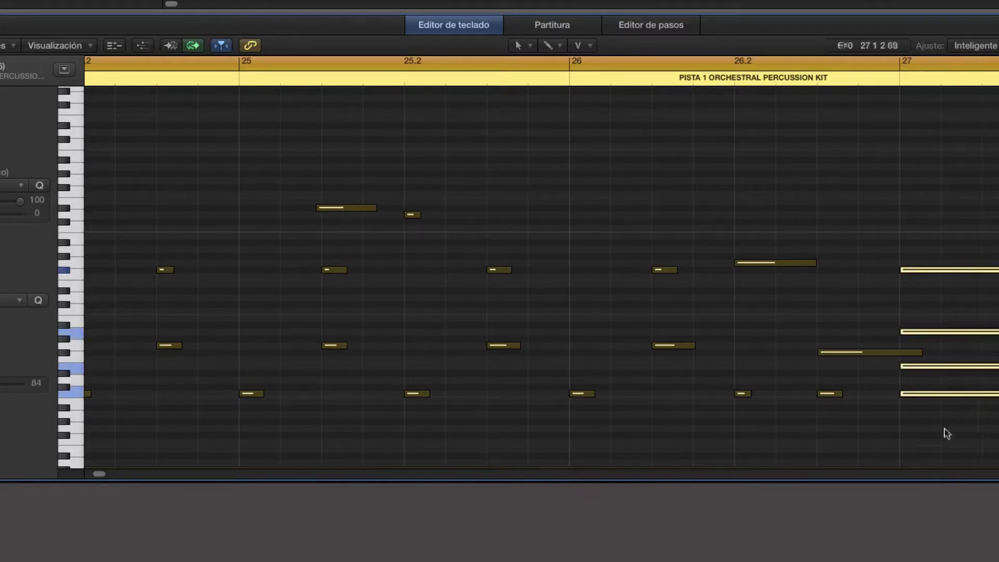
pyautogui.rightClick(961, 393)
pyautogui.click(959, 408)
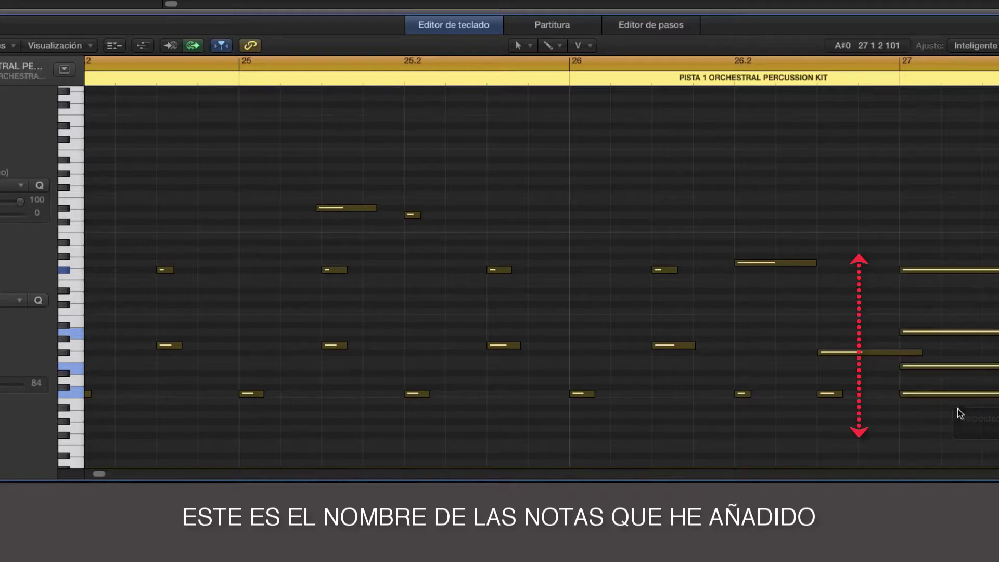
# Inspect the pitches of the held notes at bar 27 and set the F#2 note's velocity to 103.
pyautogui.moveTo(961, 394); pyautogui.dragTo(960, 360)
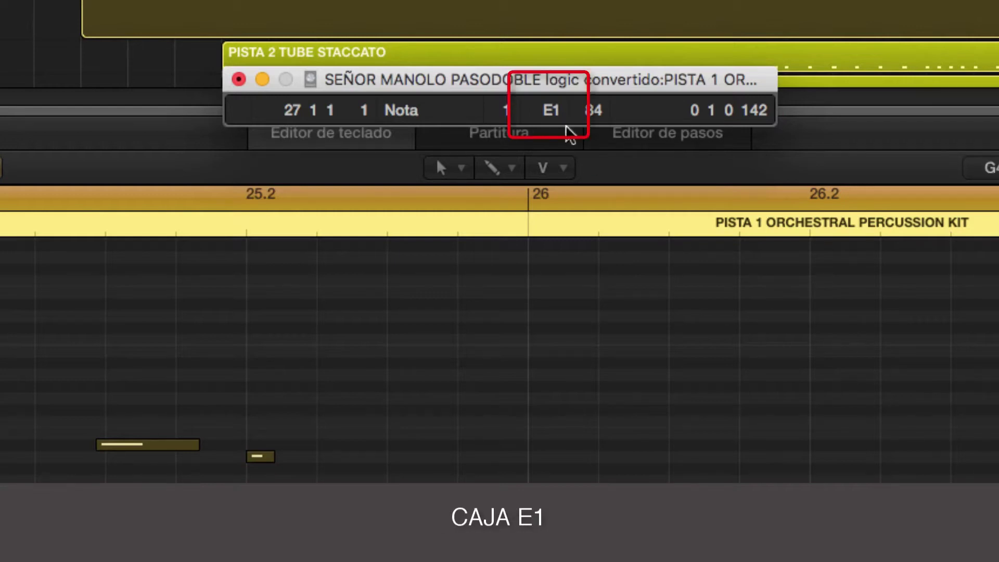
pyautogui.click(996, 482)
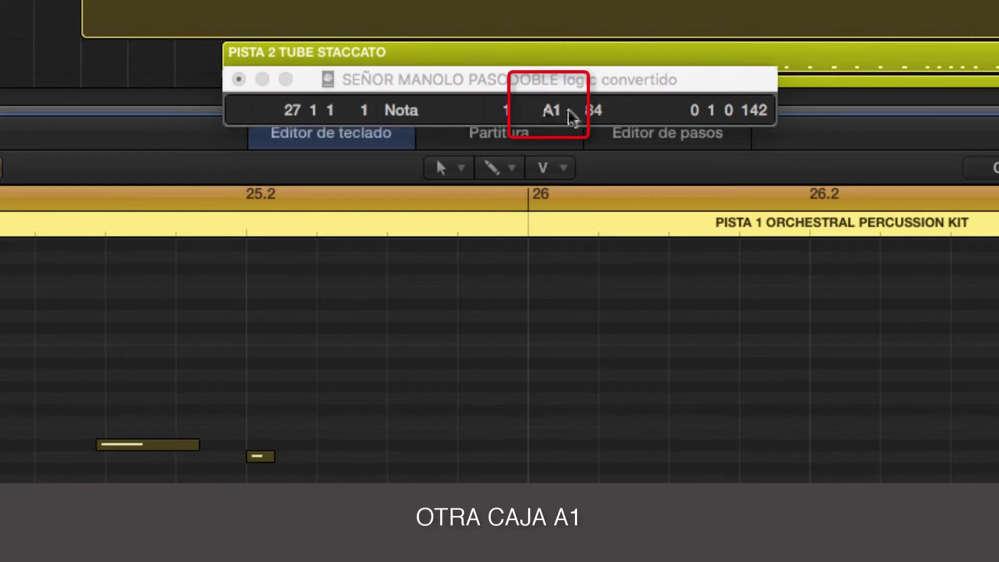
pyautogui.click(996, 376)
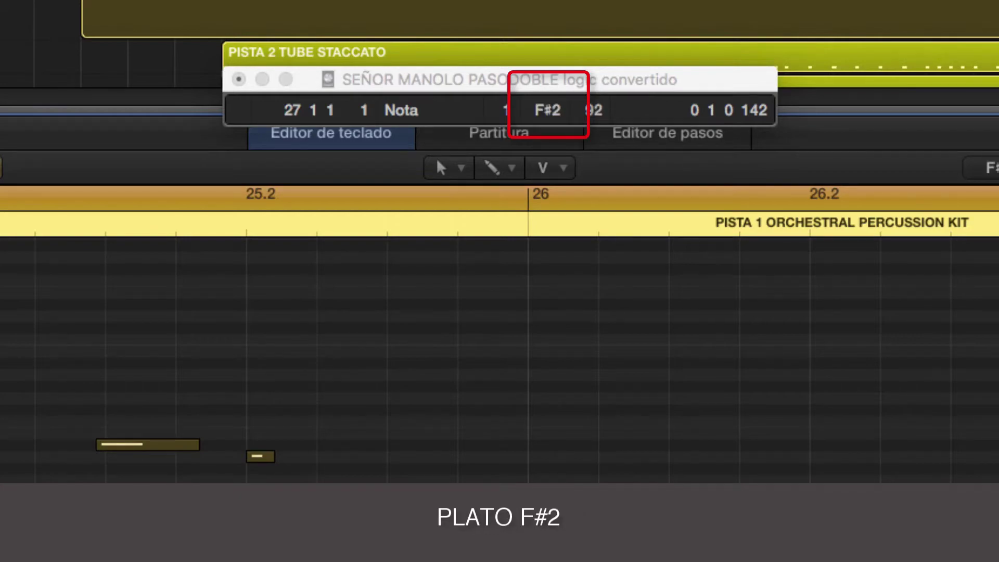
pyautogui.moveTo(810, 403); pyautogui.dragTo(810, 395)
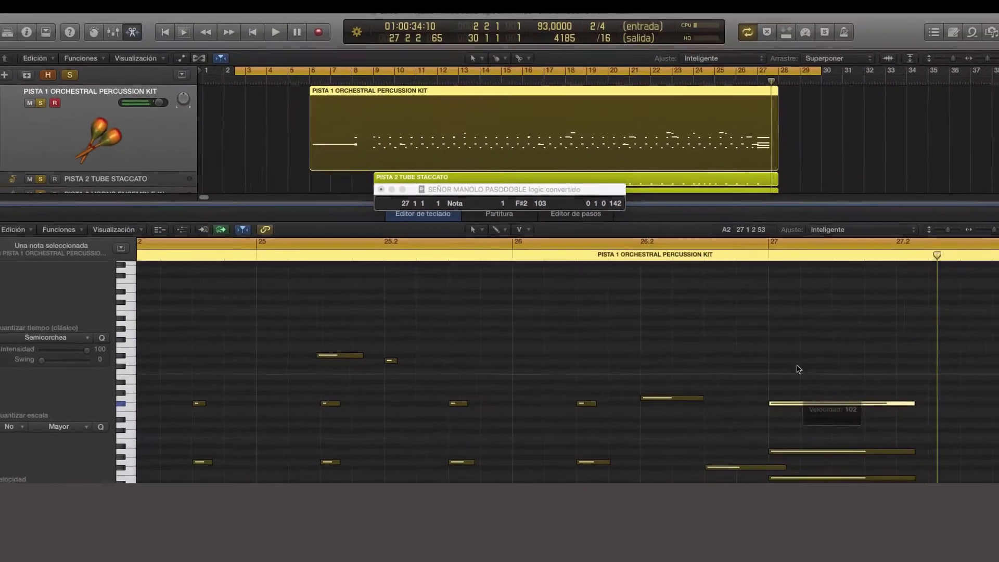
pyautogui.press('space')
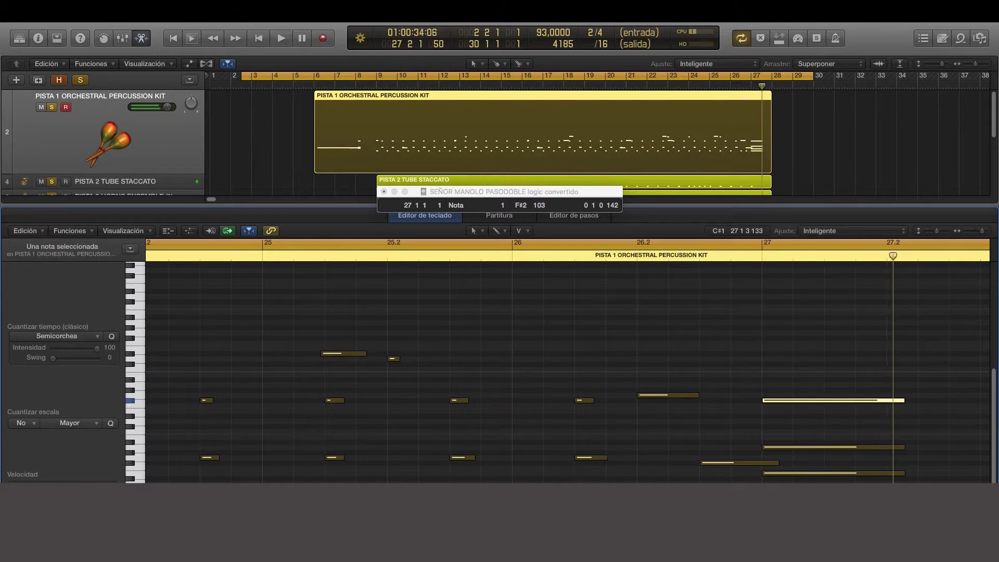
# Record tambourine and snare roll details on PISTA 1 ORCHESTRAL PERCUSSION KIT.
pyautogui.press('space')
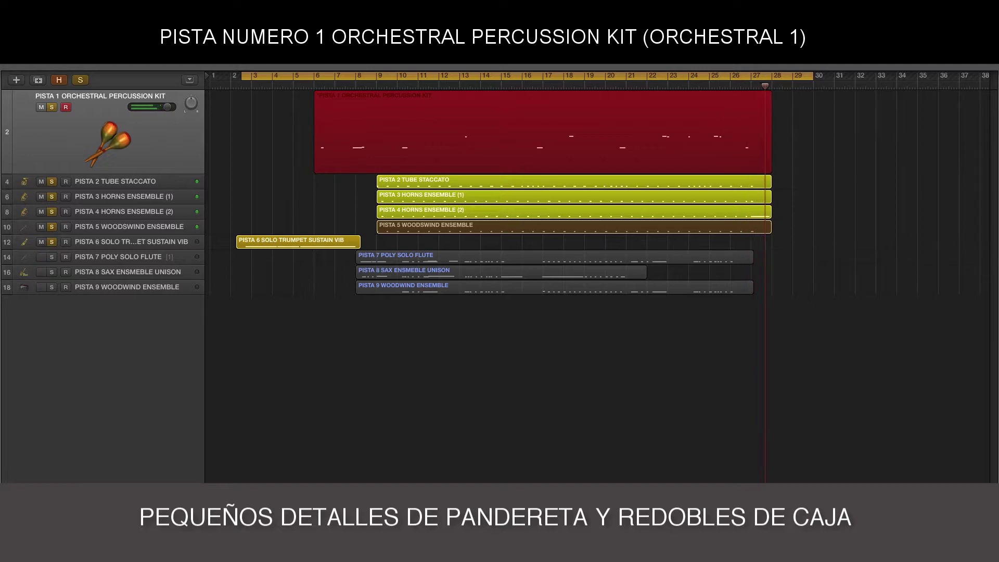
pyautogui.press('space')
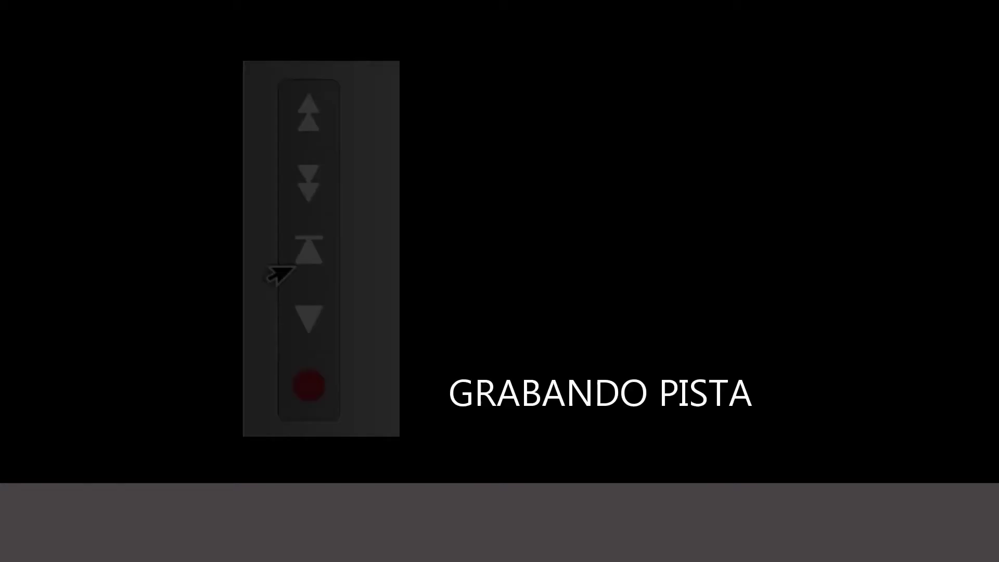
# Record the trumpet part on PISTA 10 TRUMPET SECTIOM HIGH and the horn part on PISTA 11 F HORN SOLO STACCATO.
pyautogui.press('r')
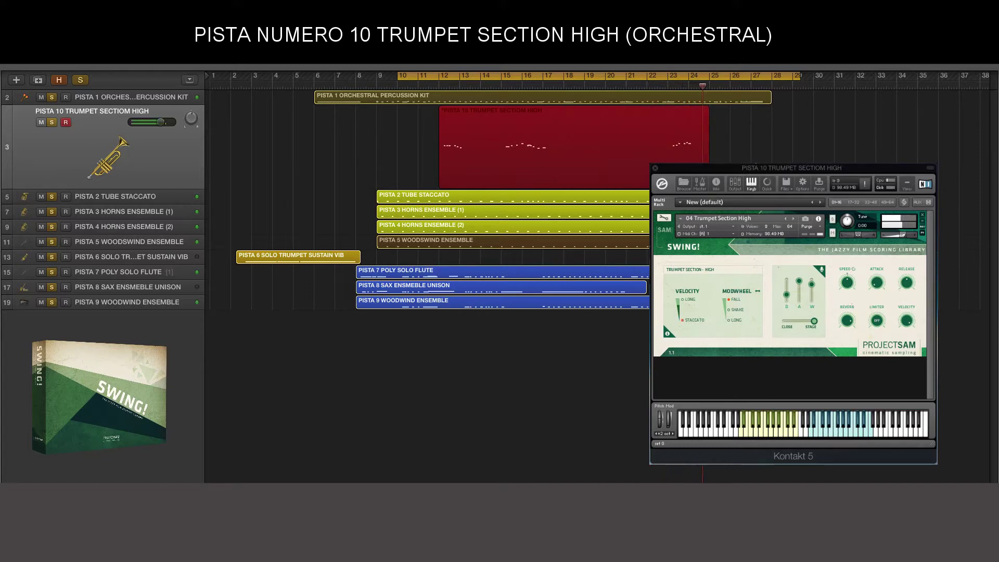
pyautogui.press('space')
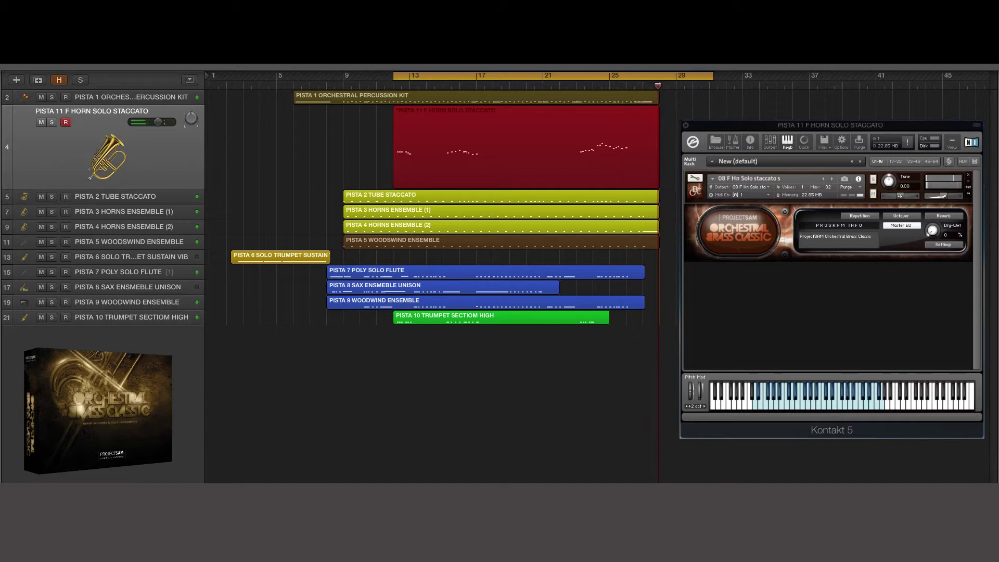
pyautogui.press('space')
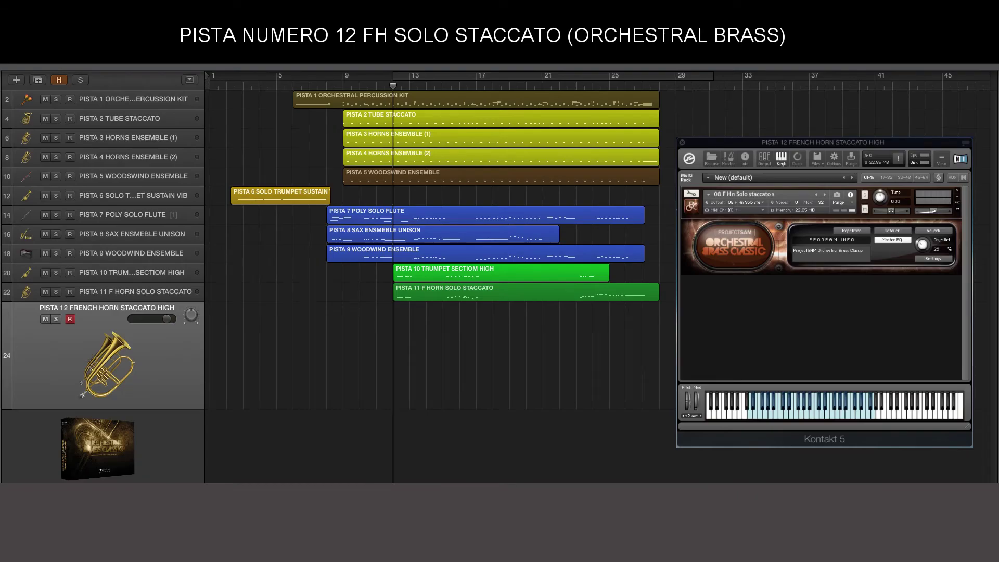
# Record horn passages around bars 12 and 23 on PISTA 12 FRENCH HORN STACCATO HIGH and slightly lower the track's volume.
pyautogui.press('r')
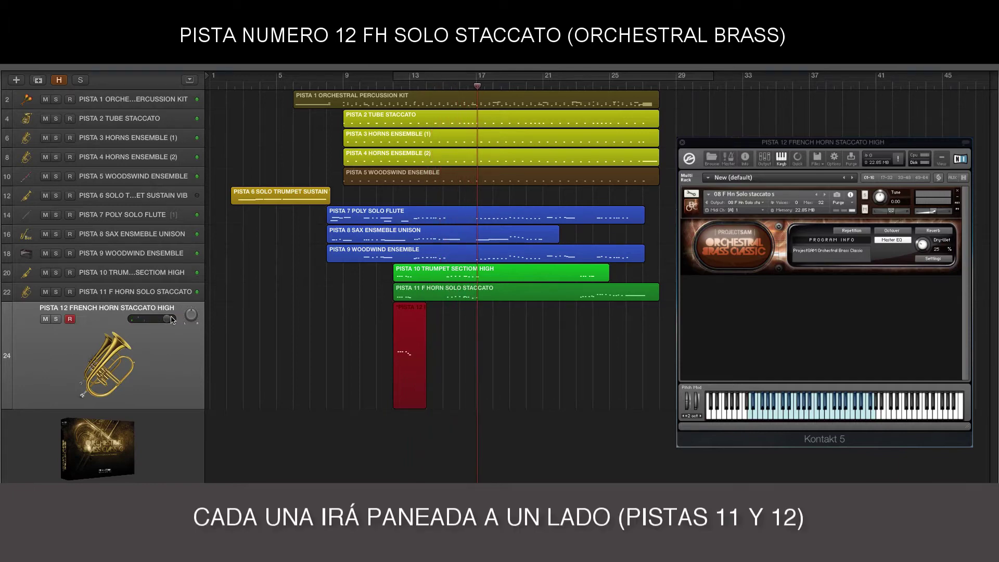
pyautogui.moveTo(162, 319); pyautogui.dragTo(154, 320)
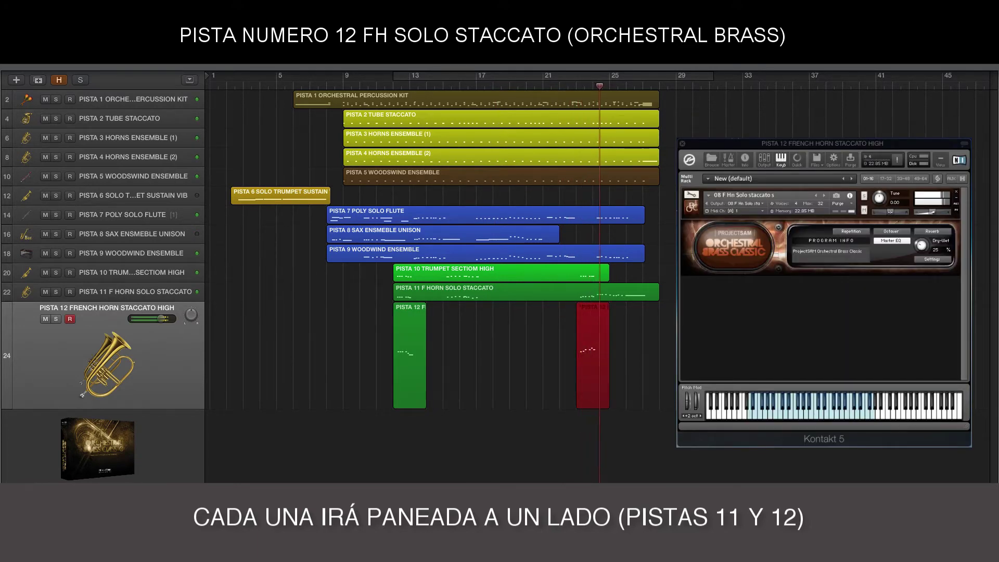
pyautogui.press('space')
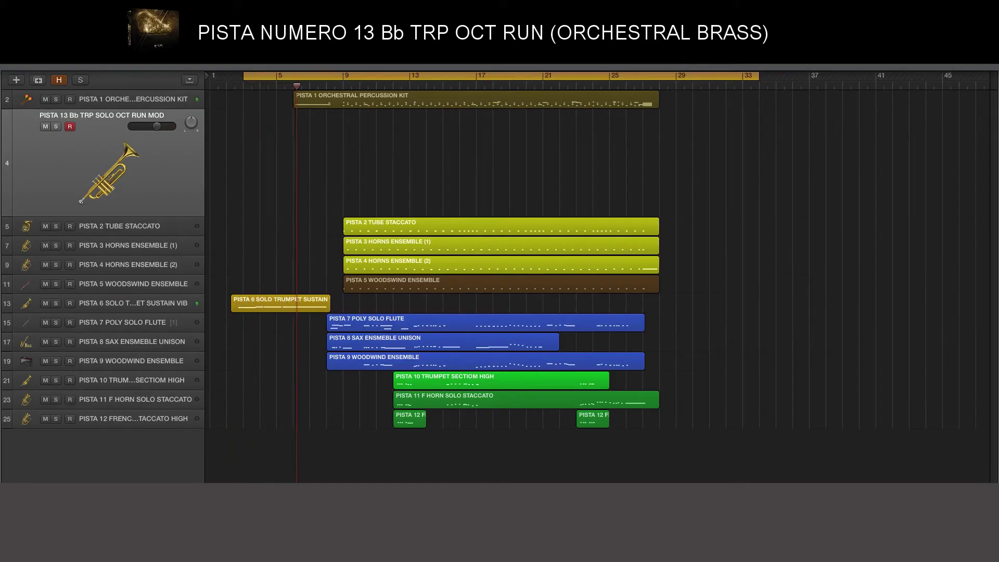
# Record PISTA 13 Bb TRP SOLO OCT RUN MOD and shift its first long note slightly later to end at bar 10.
pyautogui.press('r')
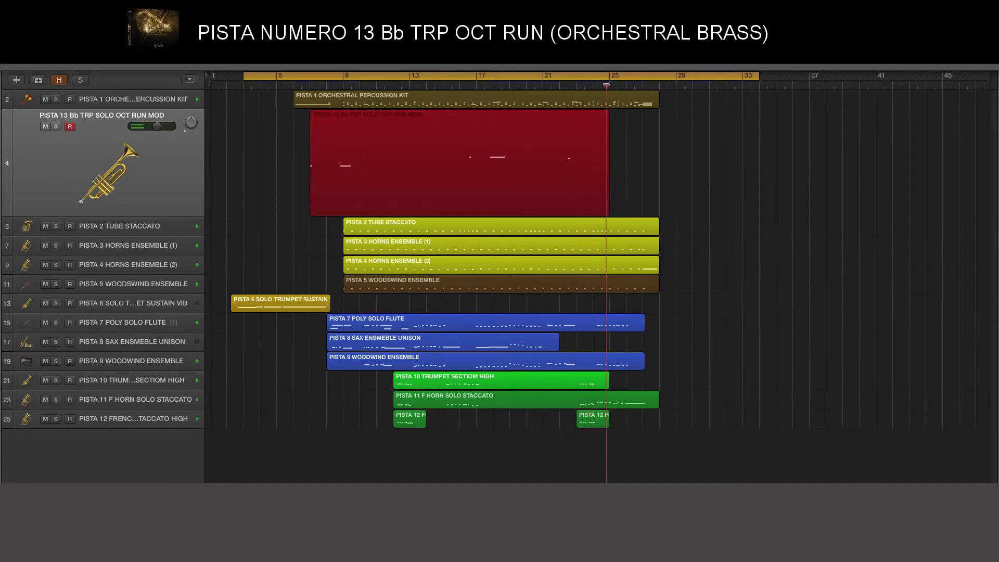
pyautogui.press('space')
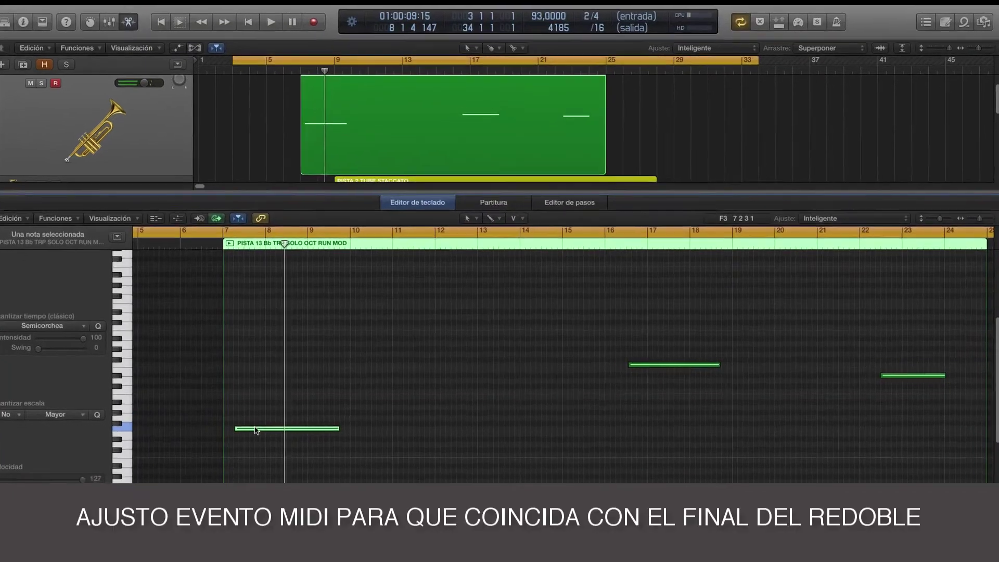
pyautogui.moveTo(234, 425); pyautogui.dragTo(237, 426)
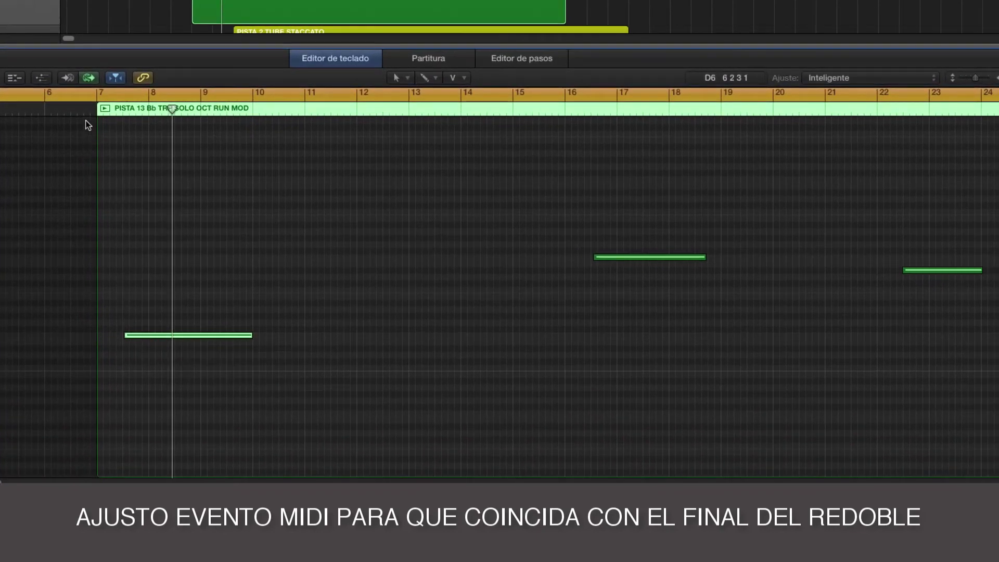
pyautogui.click(50, 110)
pyautogui.click(34, 110)
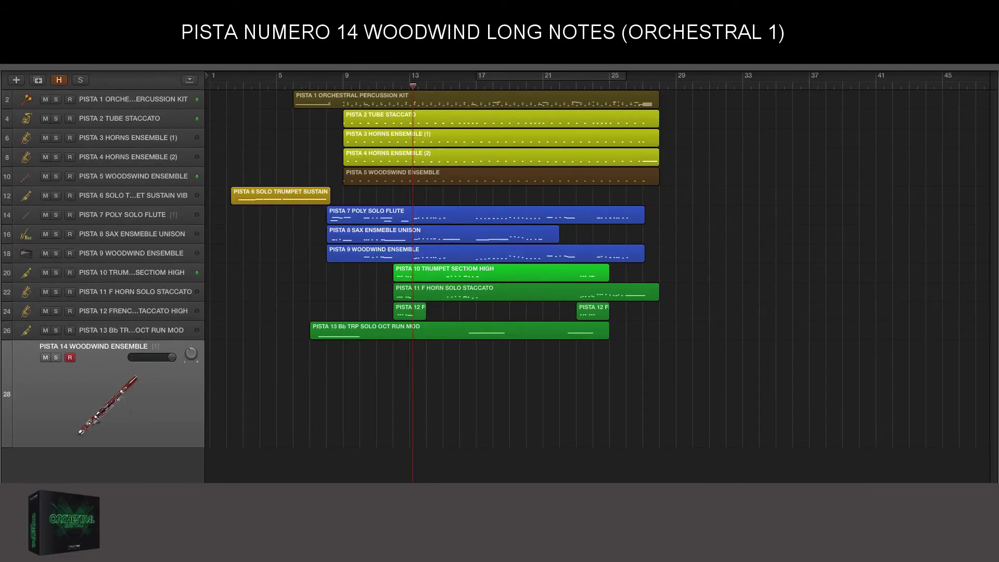
# Record bars 17 to 21 on PISTA 14 WOODWIND ENSEMBLE and two sax passages on PISTA 15 SAX ENSEMBLE UNISON.
pyautogui.press('v')
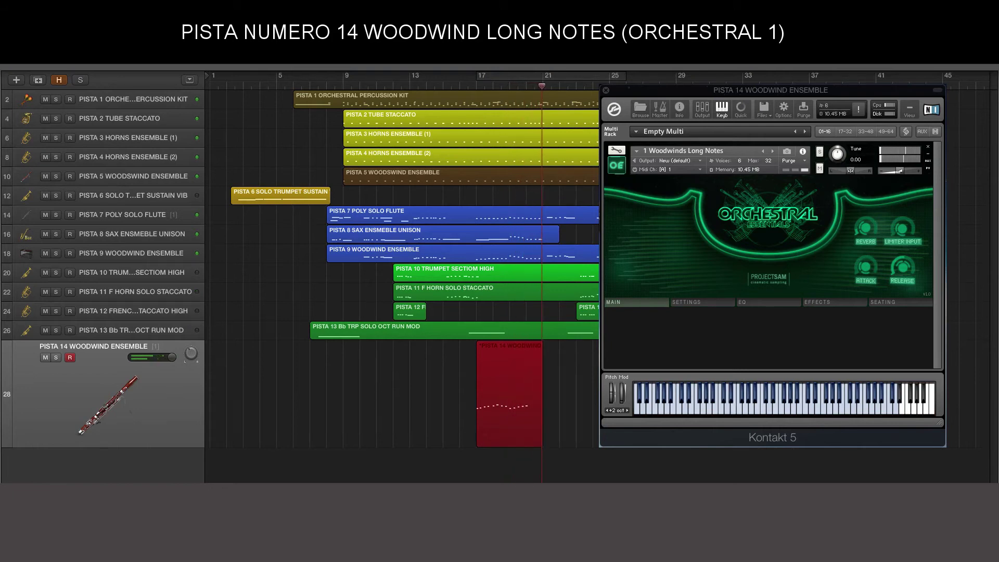
pyautogui.press('space')
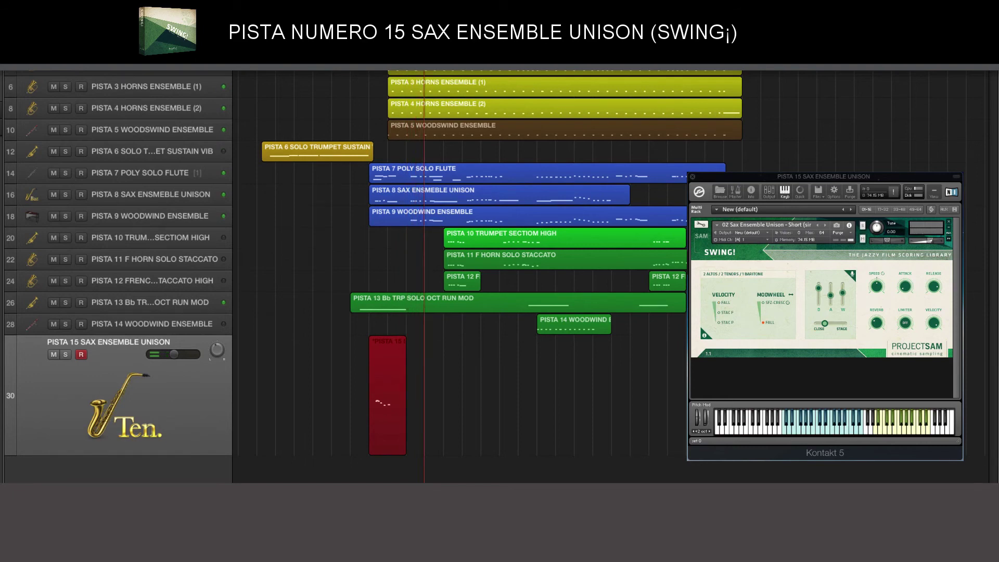
pyautogui.press('space')
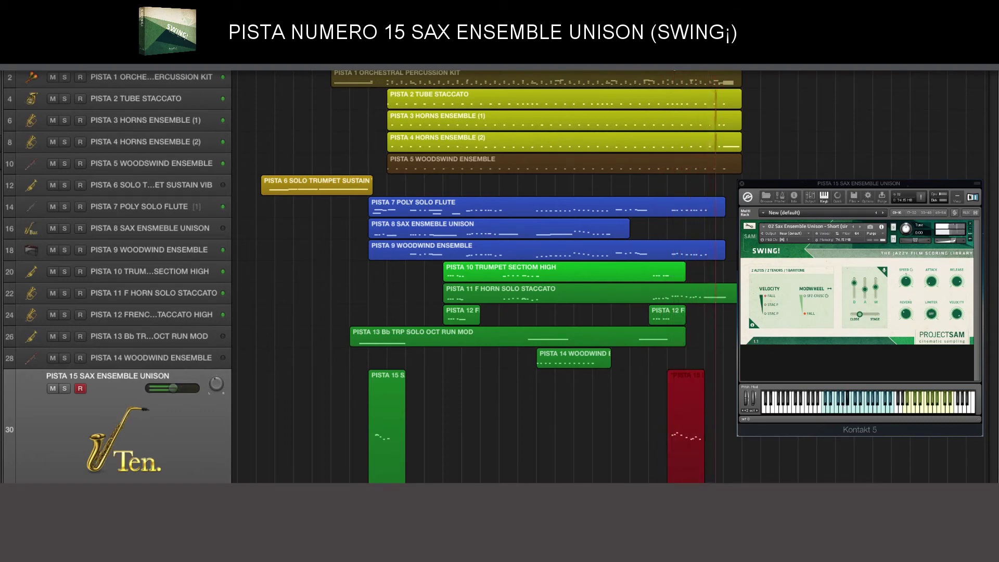
pyautogui.press('space')
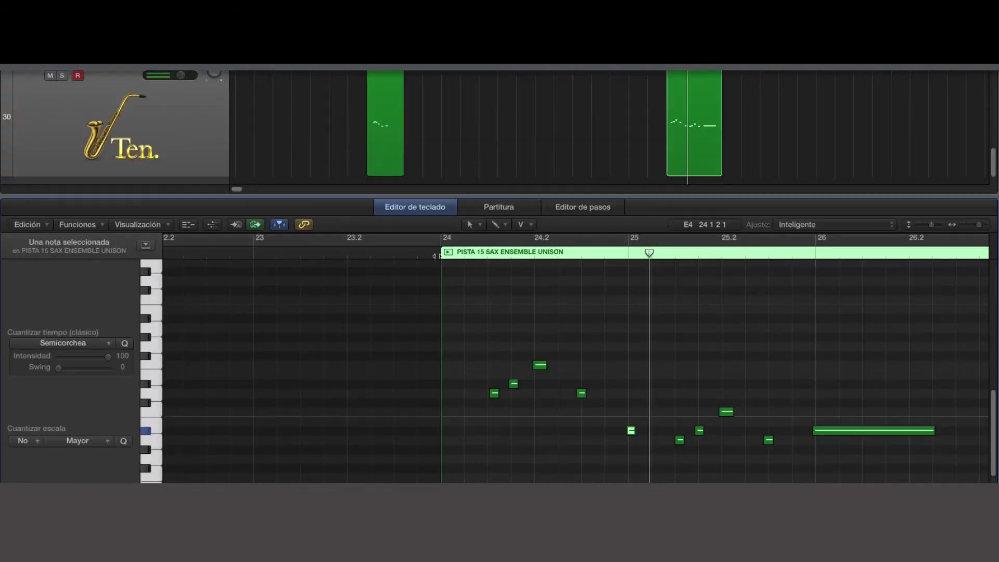
# Play back the sax region starting at bar 24 and lower the velocity of its short notes to get staccatos.
pyautogui.click(439, 253)
pyautogui.press('space')
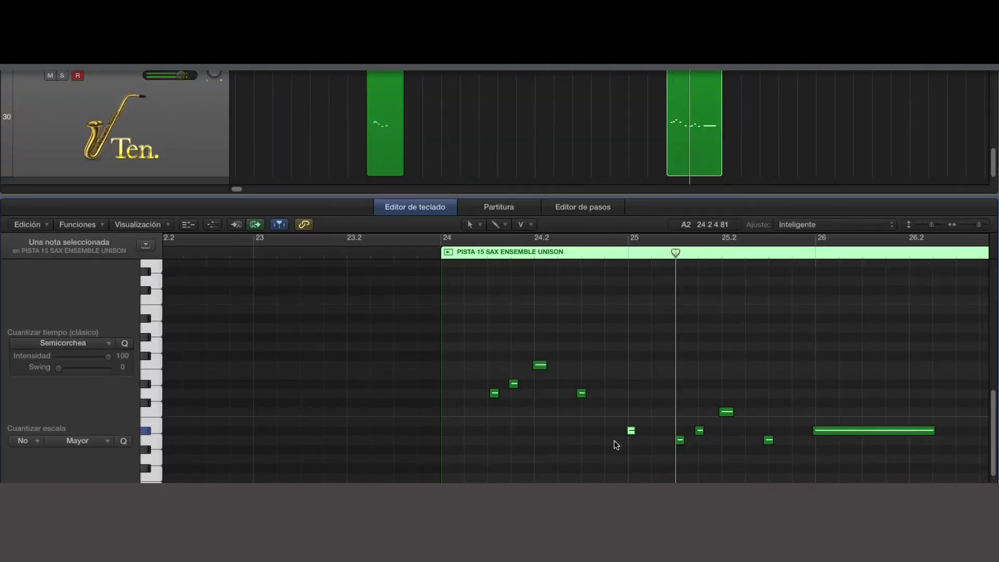
pyautogui.click(768, 440)
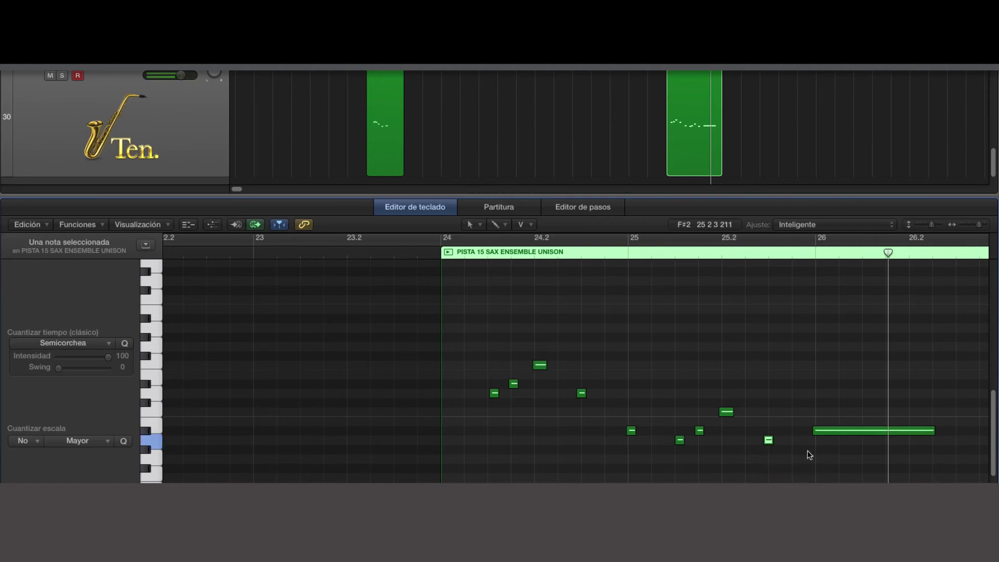
pyautogui.click(828, 432)
pyautogui.moveTo(726, 412); pyautogui.dragTo(727, 448)
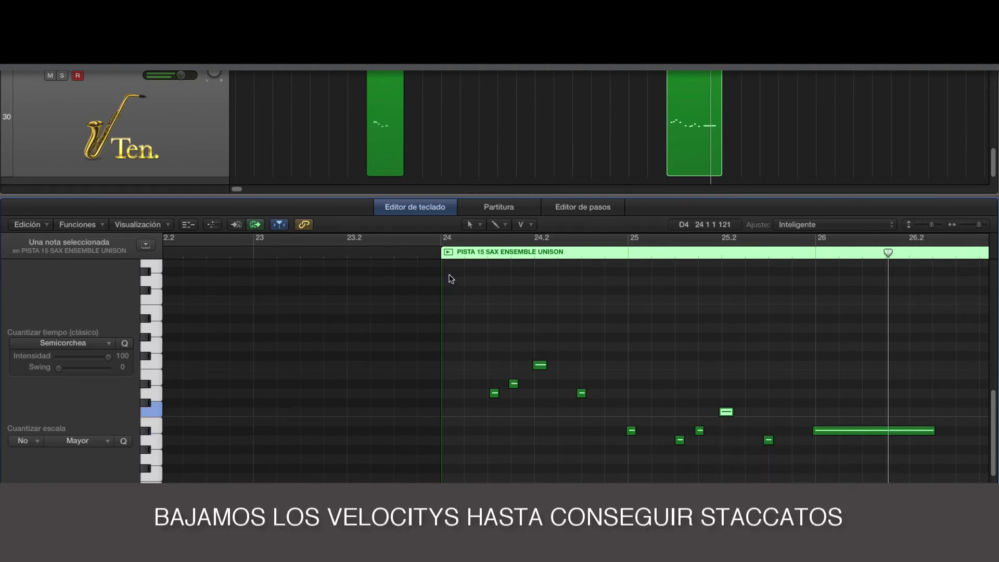
pyautogui.click(432, 254)
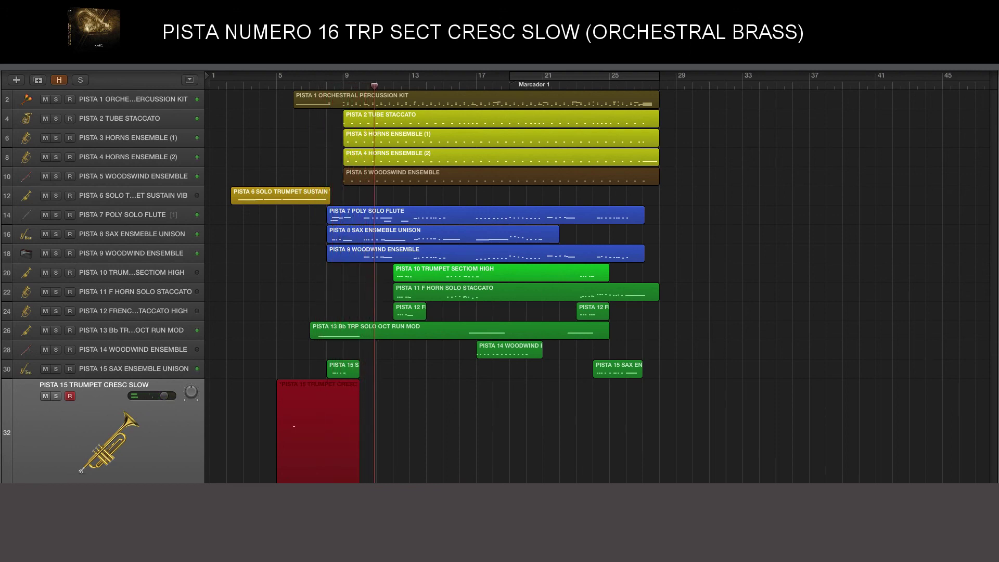
# Record trumpet crescendos starting around bars 6, 19 and 25 on PISTA 15 TRUMPET CRESC SLOW.
pyautogui.press('space')
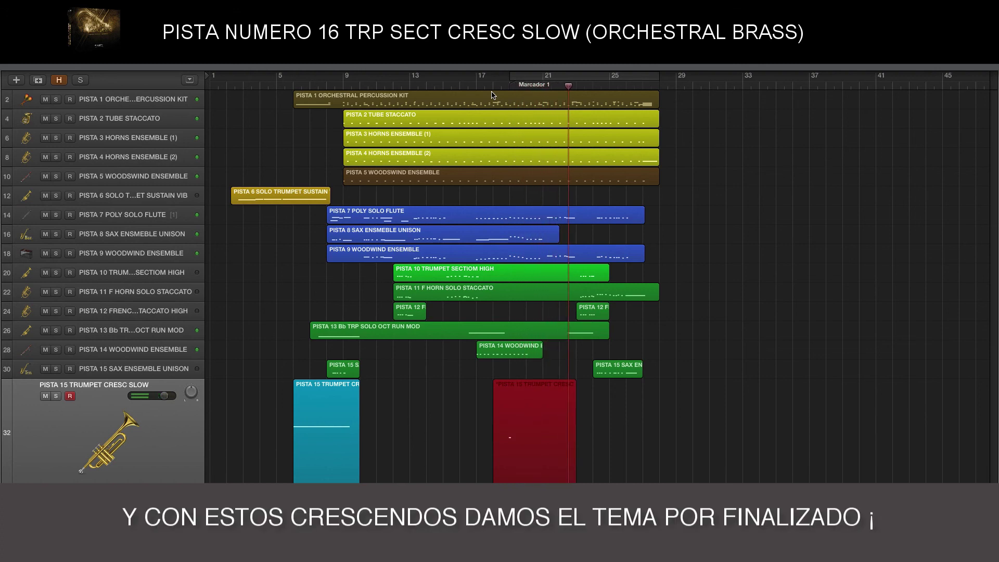
pyautogui.press('space')
pyautogui.click(608, 87)
pyautogui.press('r')
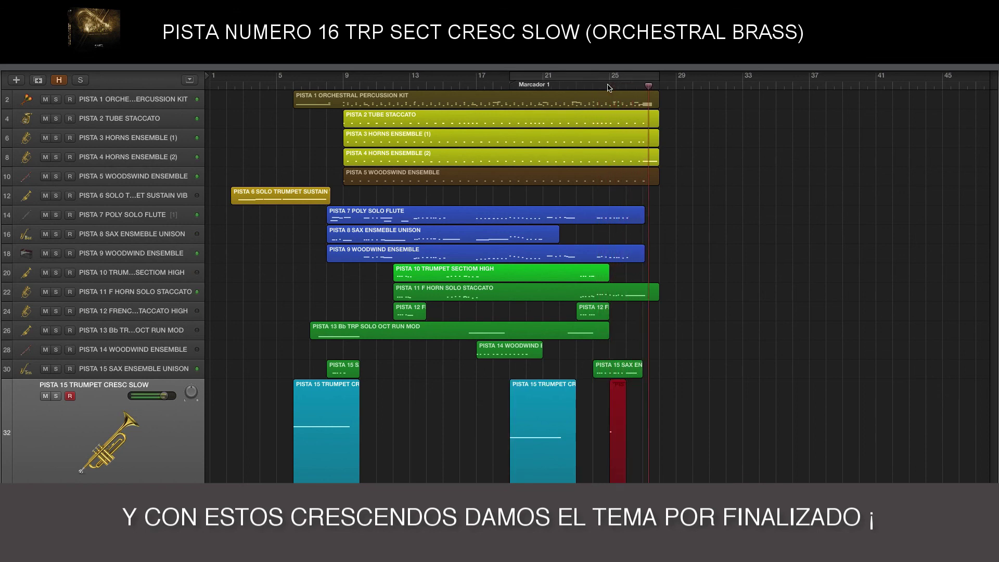
pyautogui.press('space')
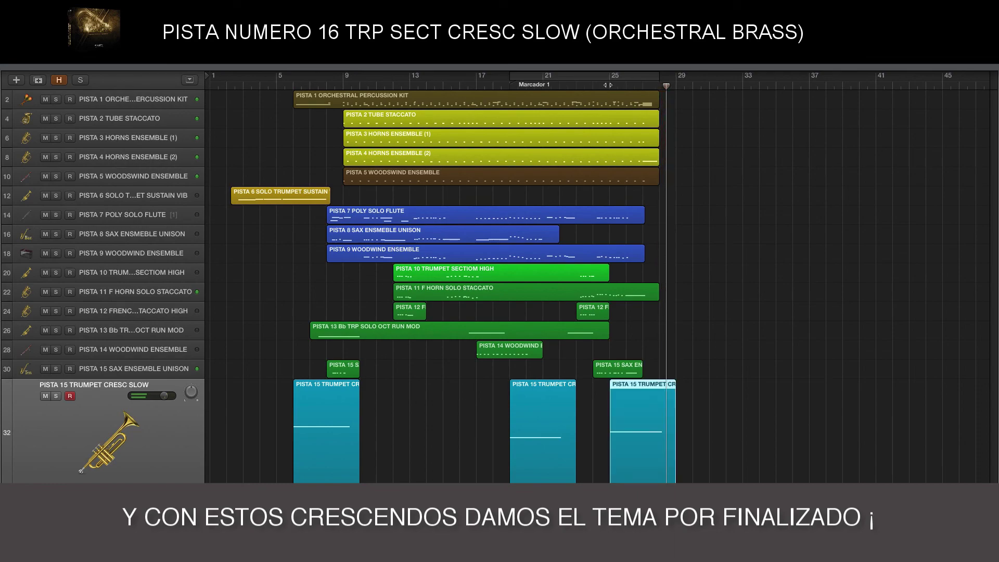